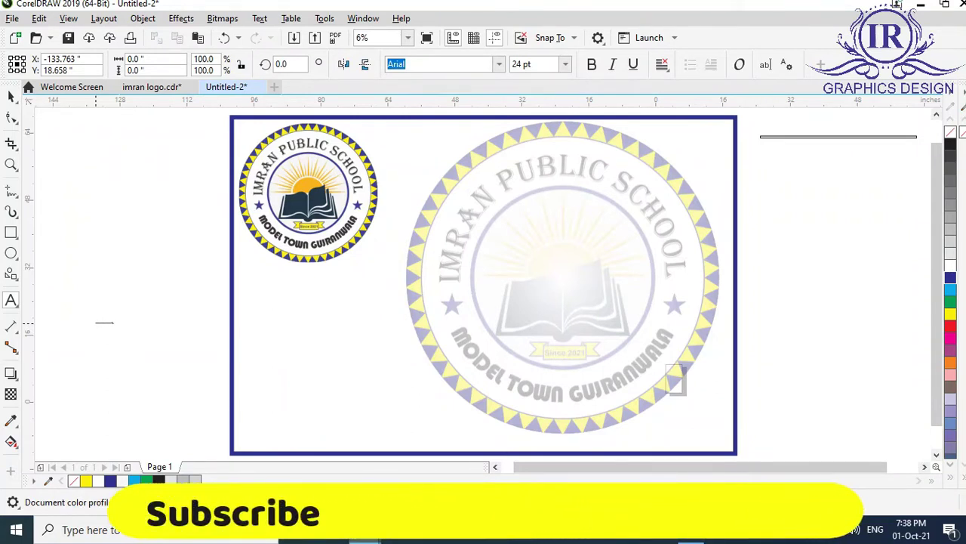
Paste IMRAN PUBLIC SCHOOL as text, move it to the card's top, and set it in Algerian.
left_click(96, 322)
key("ctrl+v")
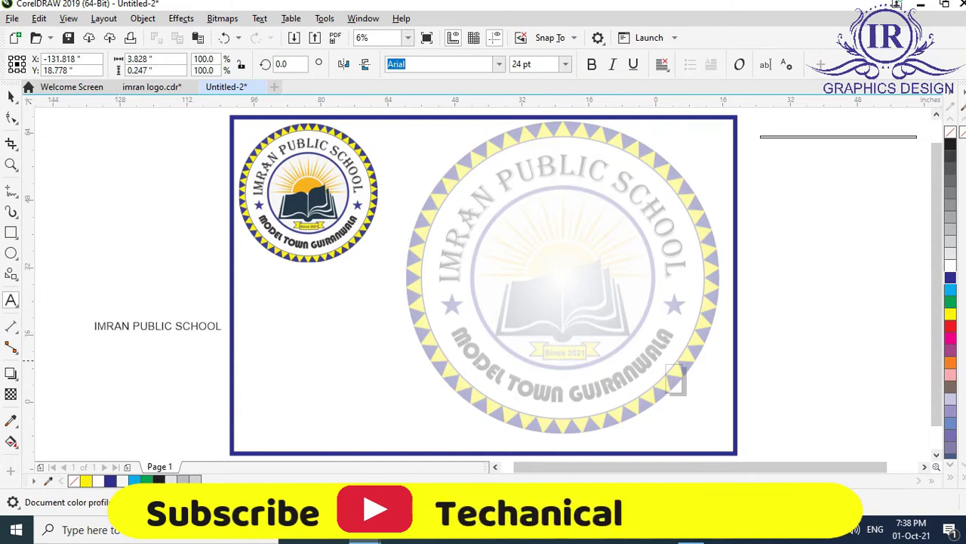
left_click_drag(239, 333, 560, 159)
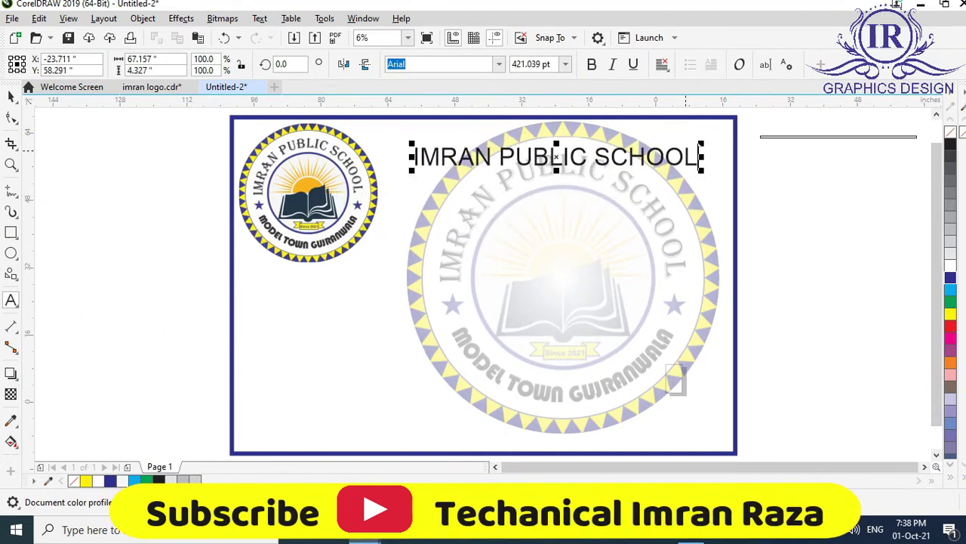
left_click_drag(701, 156, 408, 157)
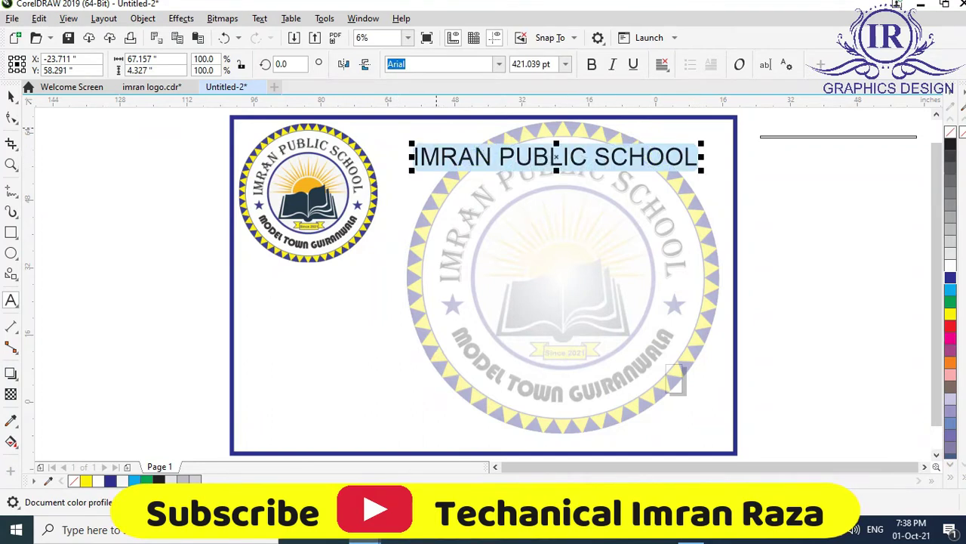
left_click(499, 63)
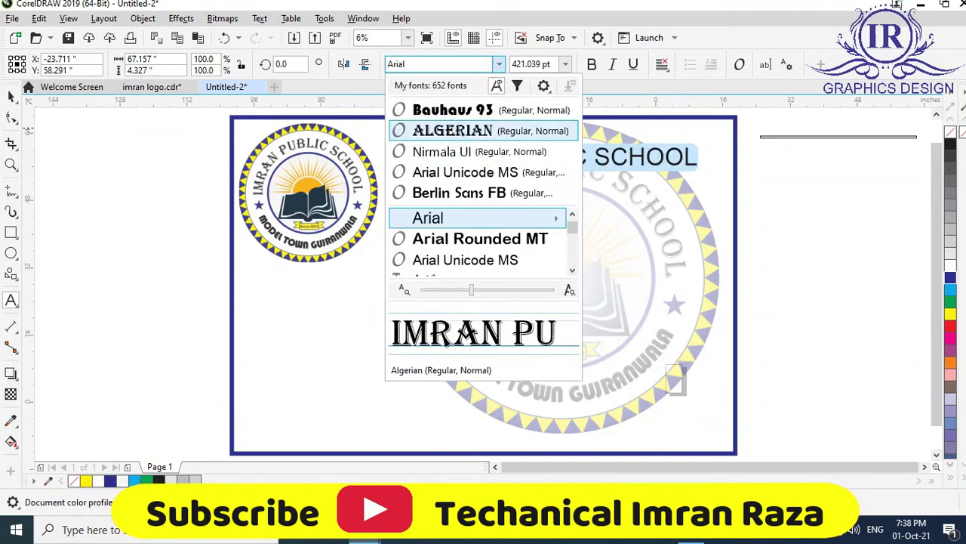
left_click(463, 126)
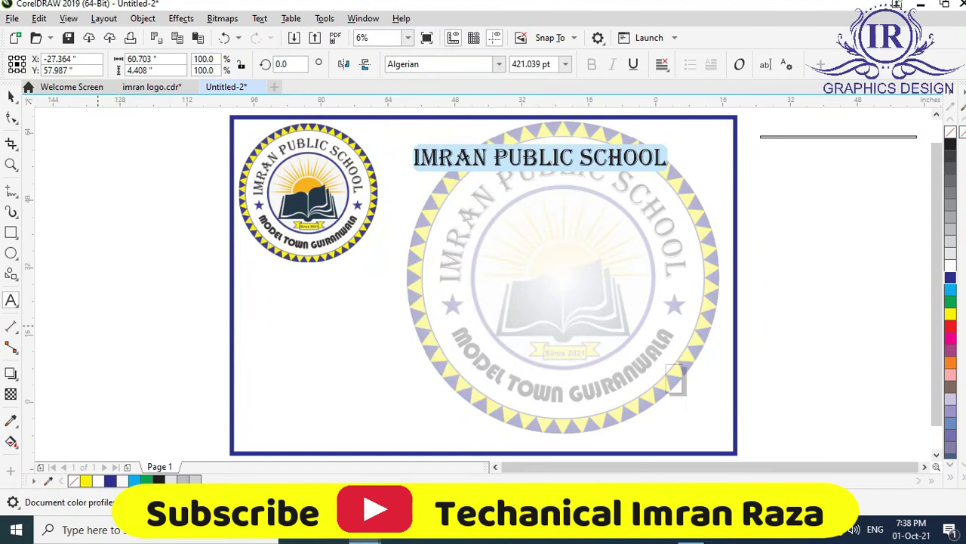
key("Escape")
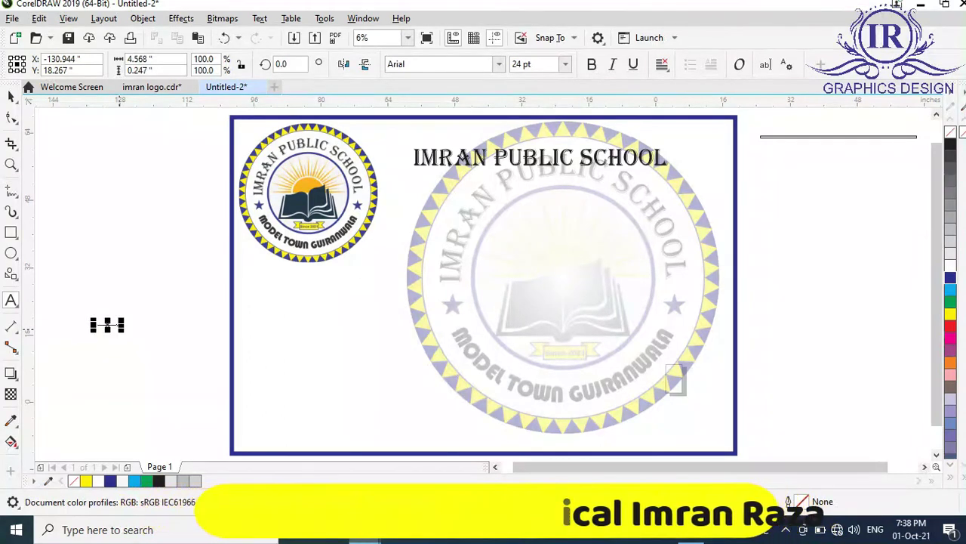
Enlarge MODEL TOWN GUJRANWALA, place it under the school name, and set it in Bauhaus 93.
left_click_drag(123, 331, 387, 343)
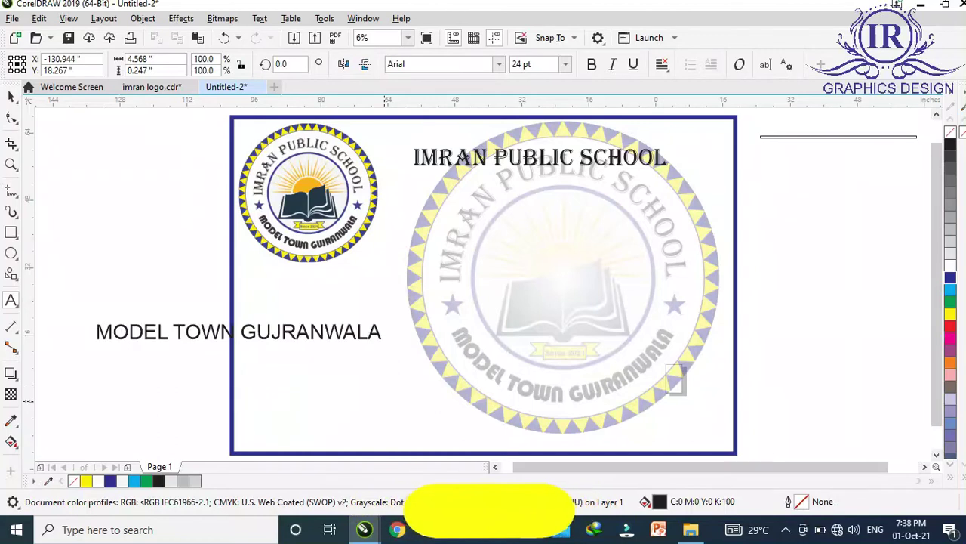
left_click_drag(242, 331, 543, 200)
left_click_drag(685, 199, 419, 200)
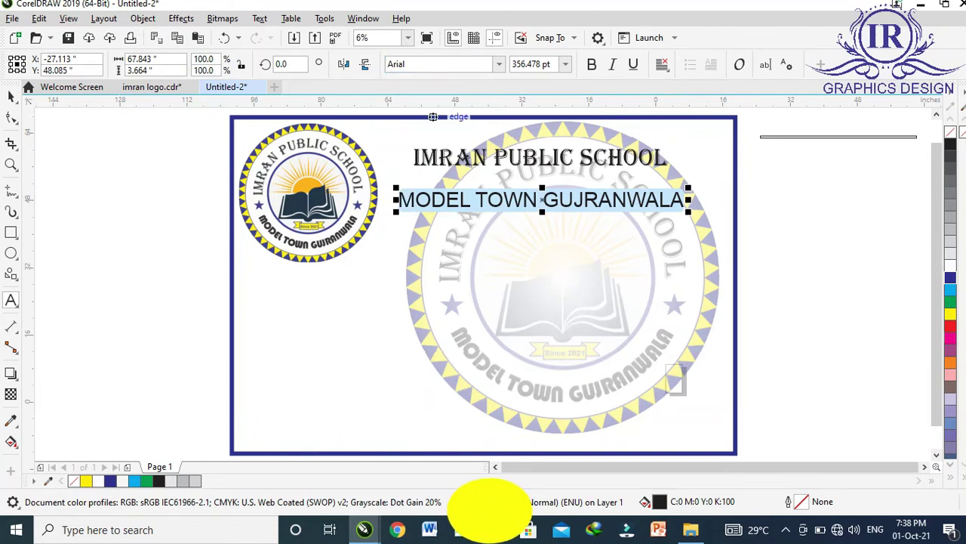
key("ctrl+shift+f")
key("Up")
key("Up")
key("Up")
key("Up")
key("Return")
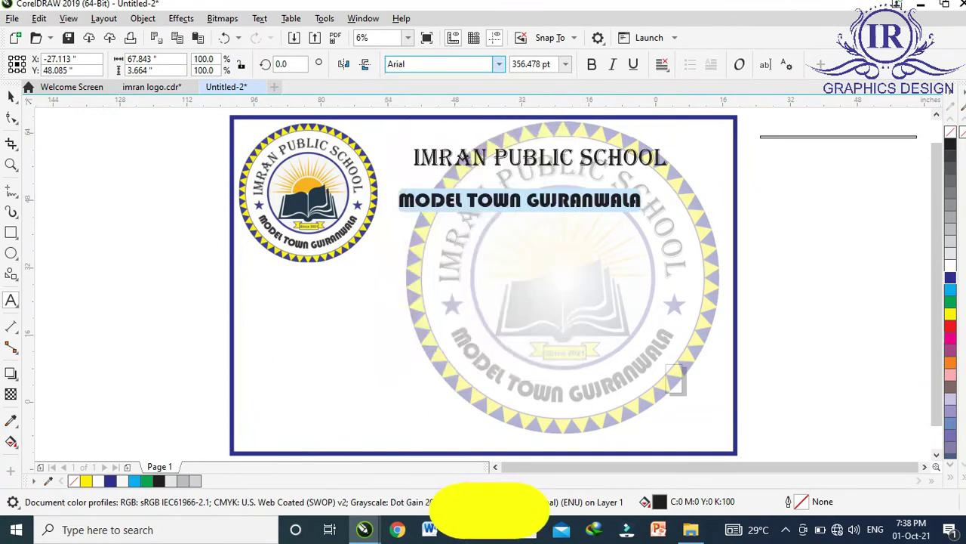
Enlarge the heading to reach the card edge, then enlarge the town line and raise it beneath.
left_click(572, 157)
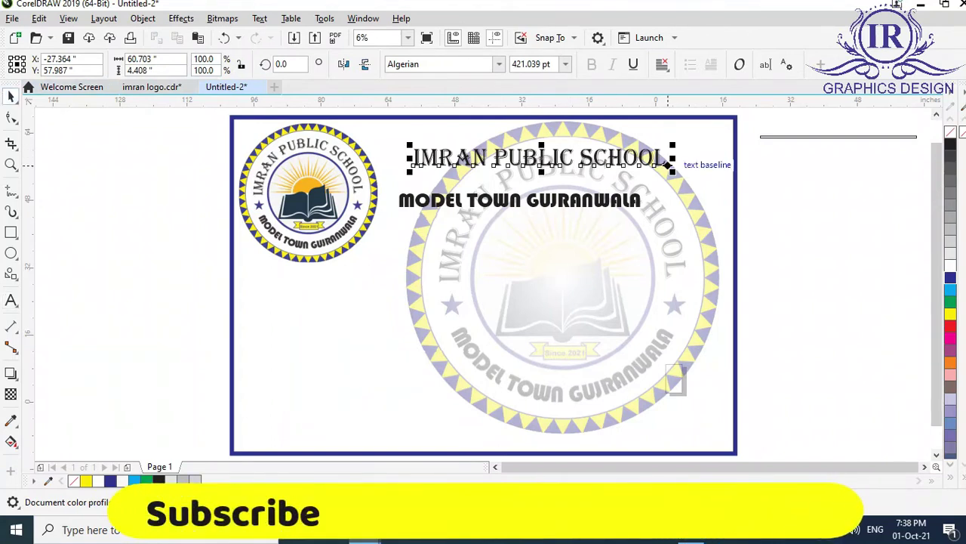
left_click_drag(672, 163, 737, 172)
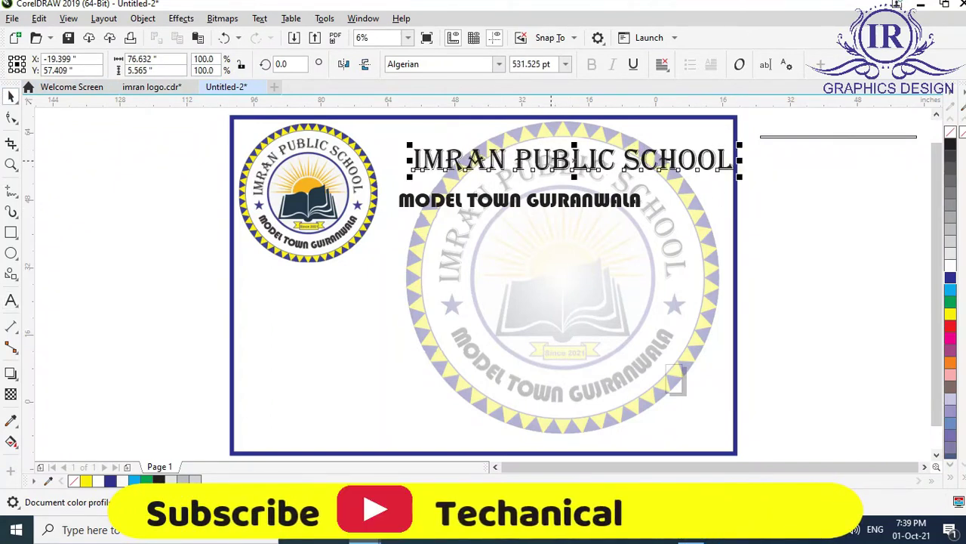
left_click_drag(574, 160, 545, 146)
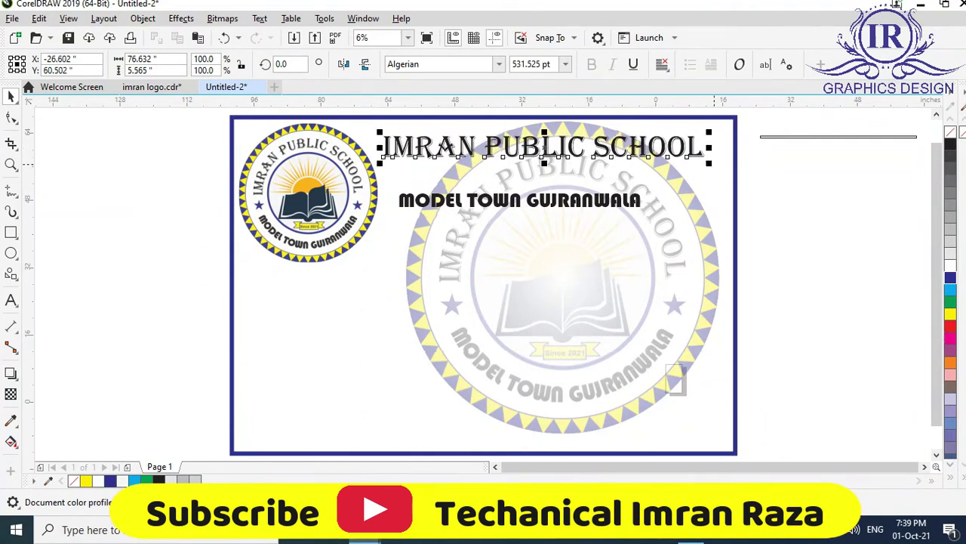
left_click_drag(710, 162, 735, 163)
left_click_drag(453, 148, 452, 147)
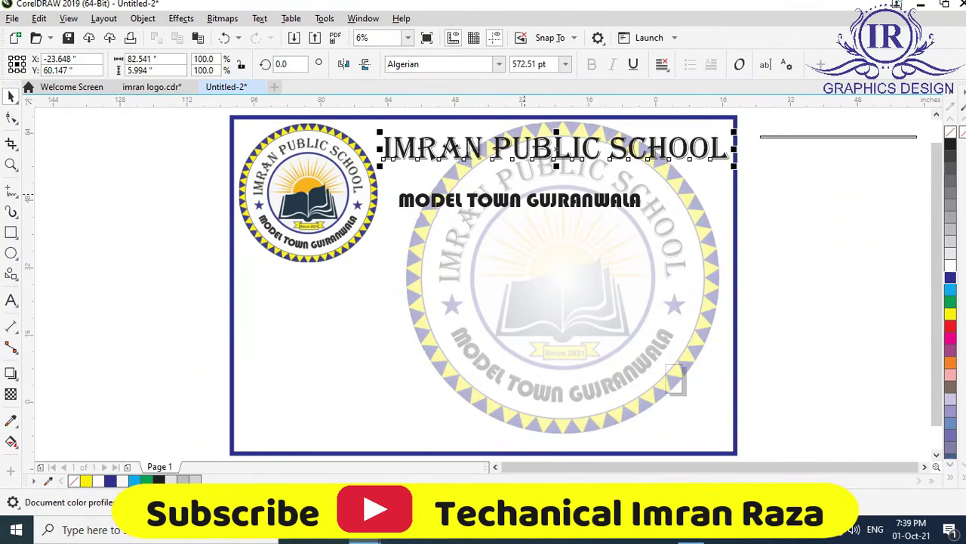
left_click(540, 205)
left_click_drag(647, 210, 683, 213)
mouse_move(538, 203)
left_mouse_down()
mouse_move(553, 195)
mouse_move(541, 194)
left_mouse_up()
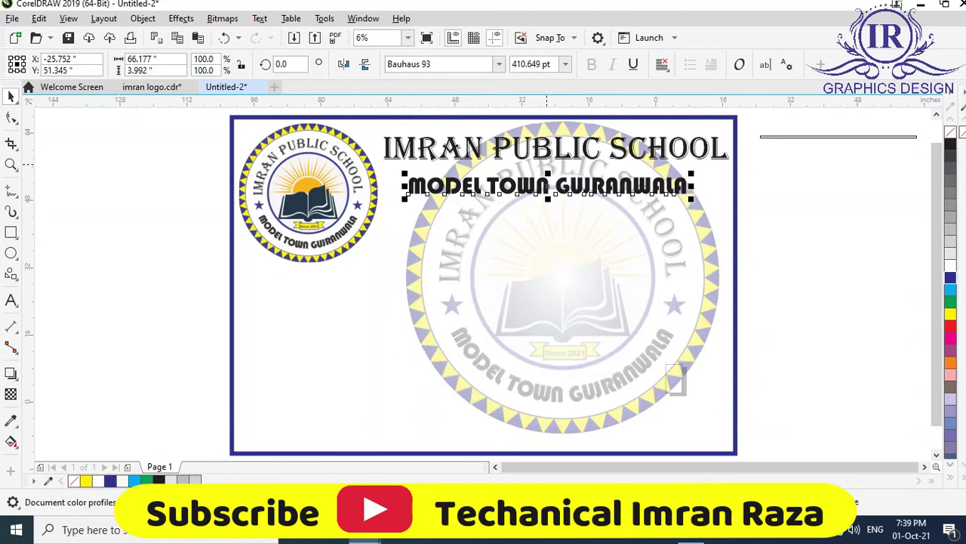
Try centring the town text on the watermark, then undo the vertical centring and clear the selection.
left_click(562, 302)
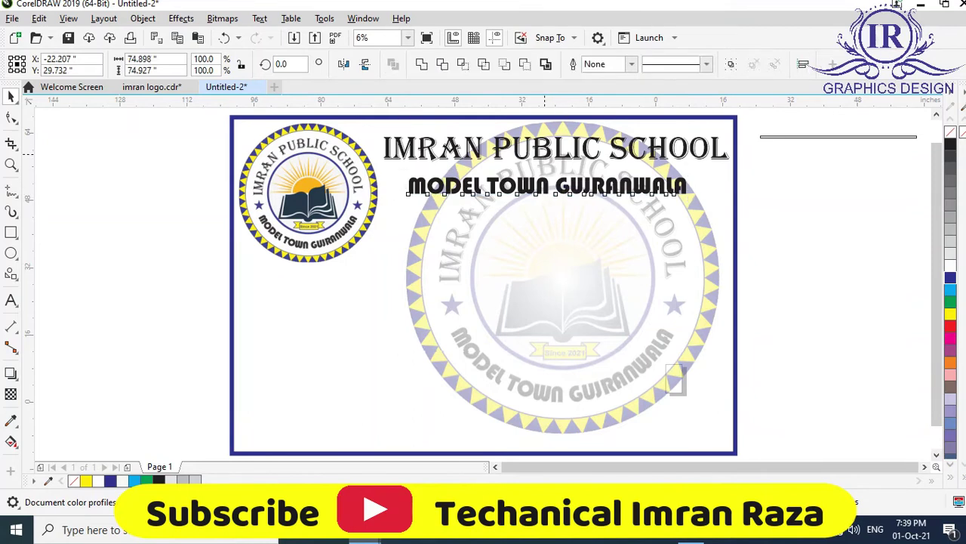
key("ctrl+z")
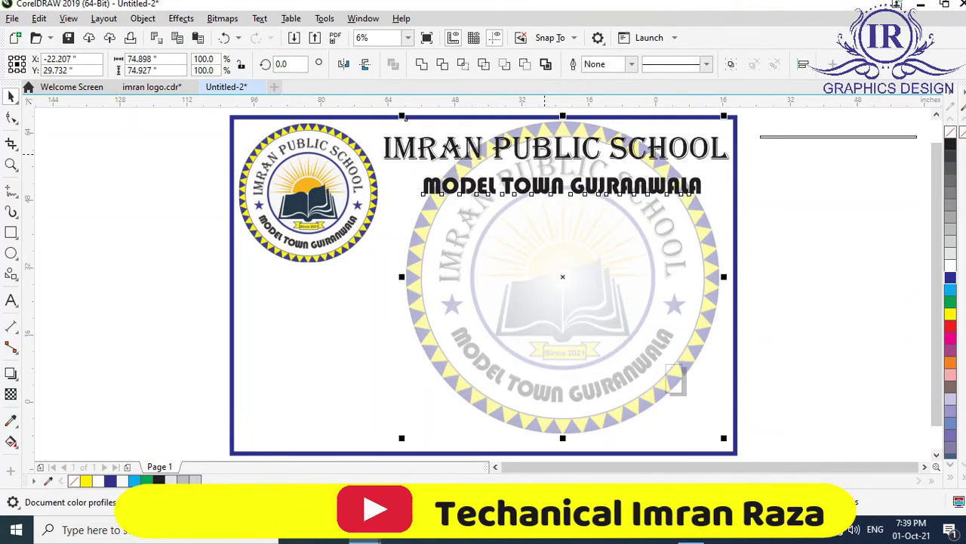
key("c")
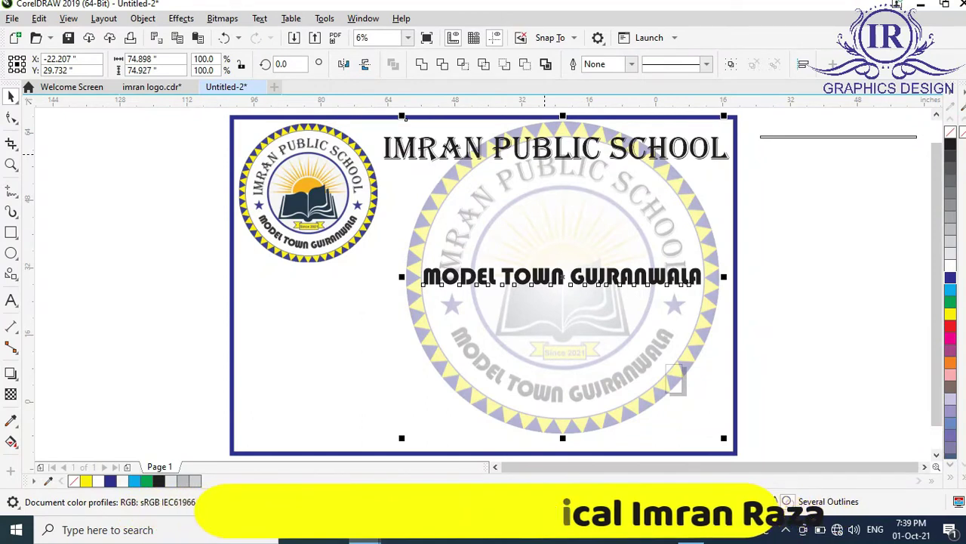
key("ctrl+z")
key("Escape")
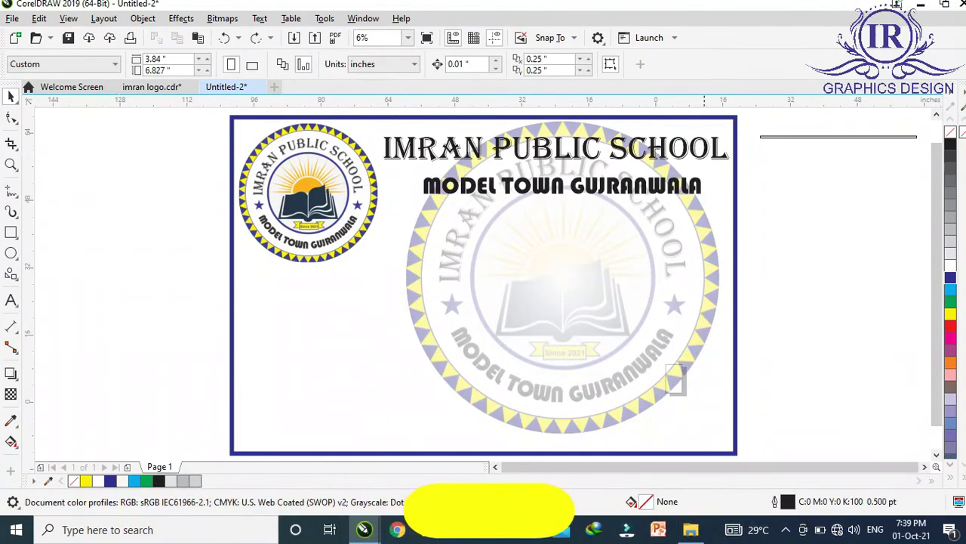
Centre both heading lines on each other and nudge them left to sit beside the logo.
key("ctrl+z")
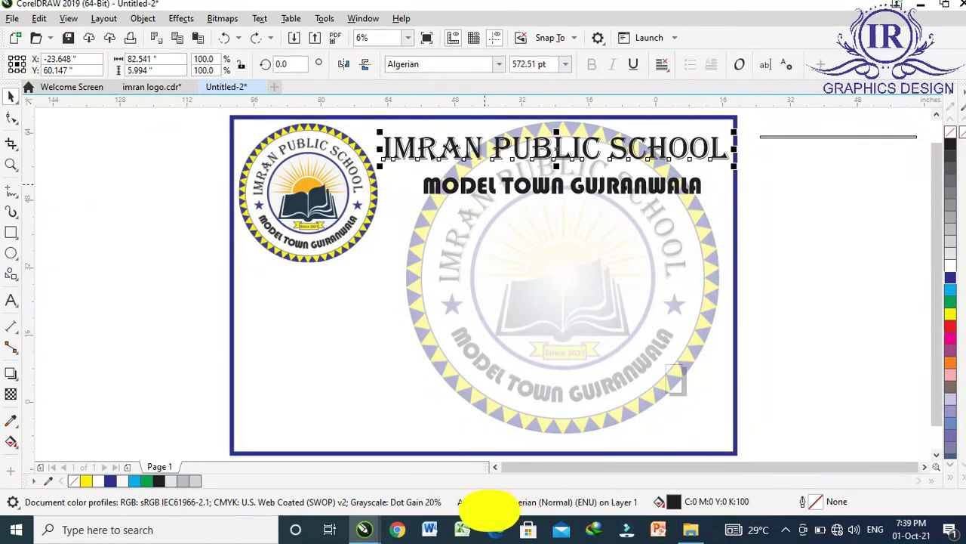
key("ctrl+z")
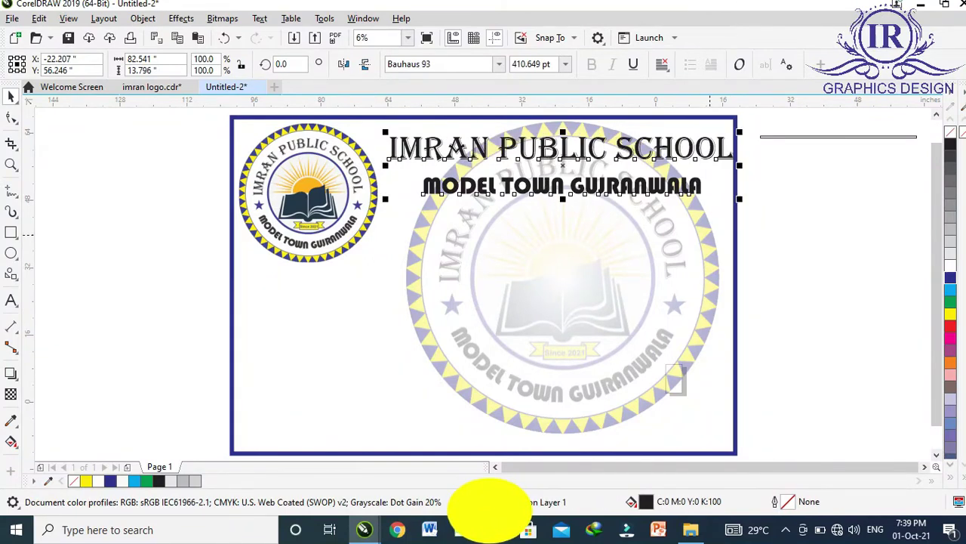
key("ctrl+z")
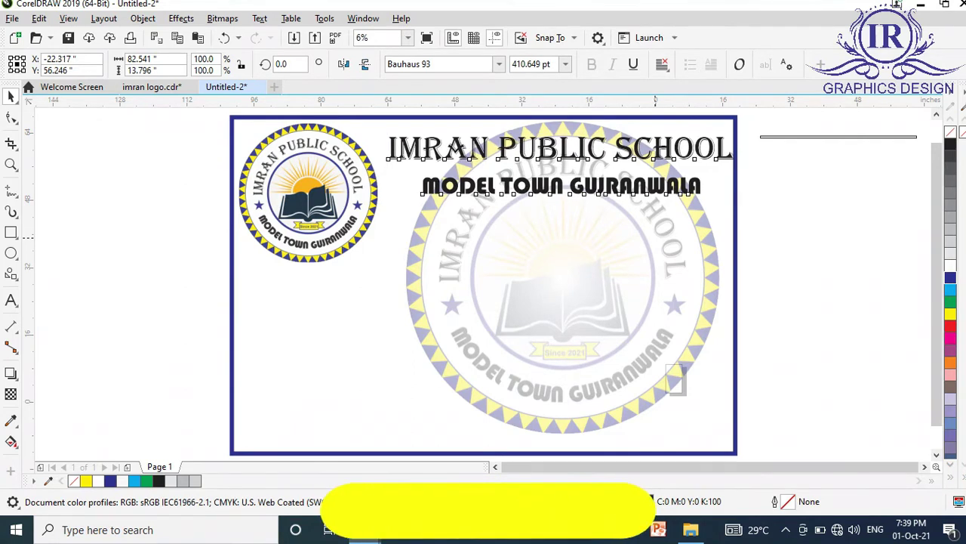
key("ctrl+z")
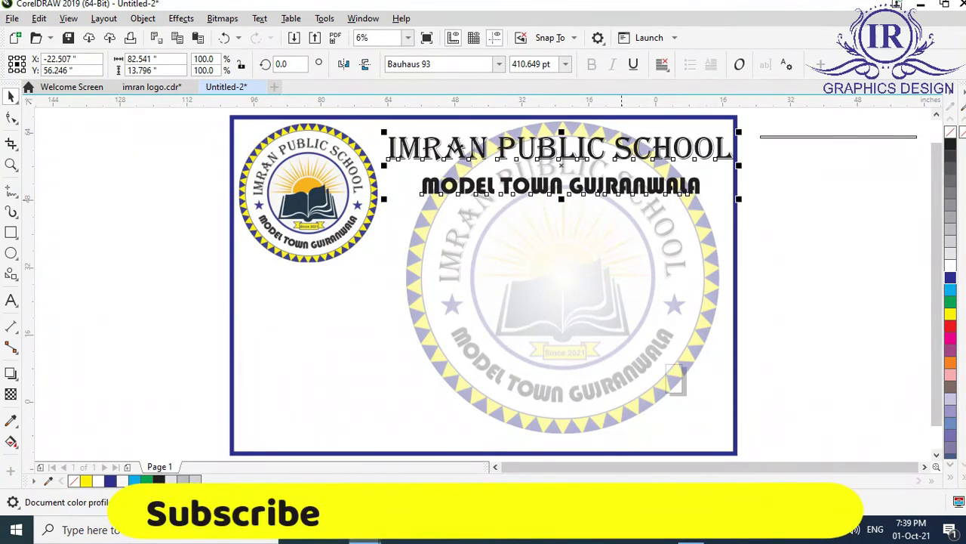
key("ctrl+z")
key("ctrl+z")
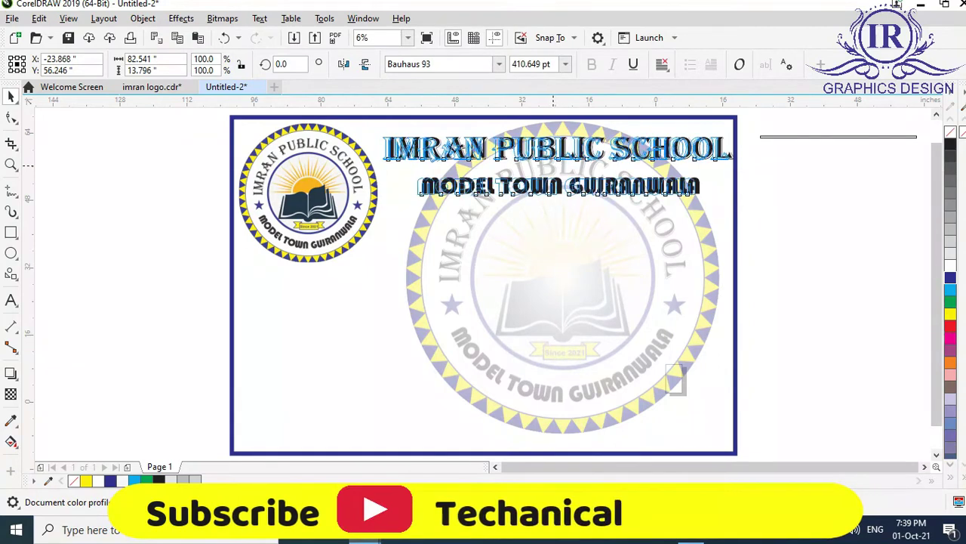
key("ctrl+z")
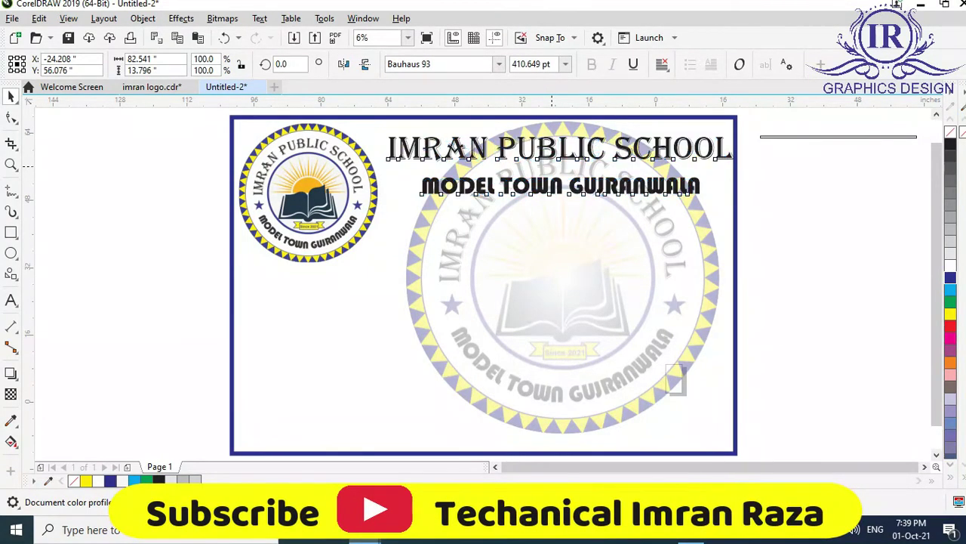
key("ctrl+z")
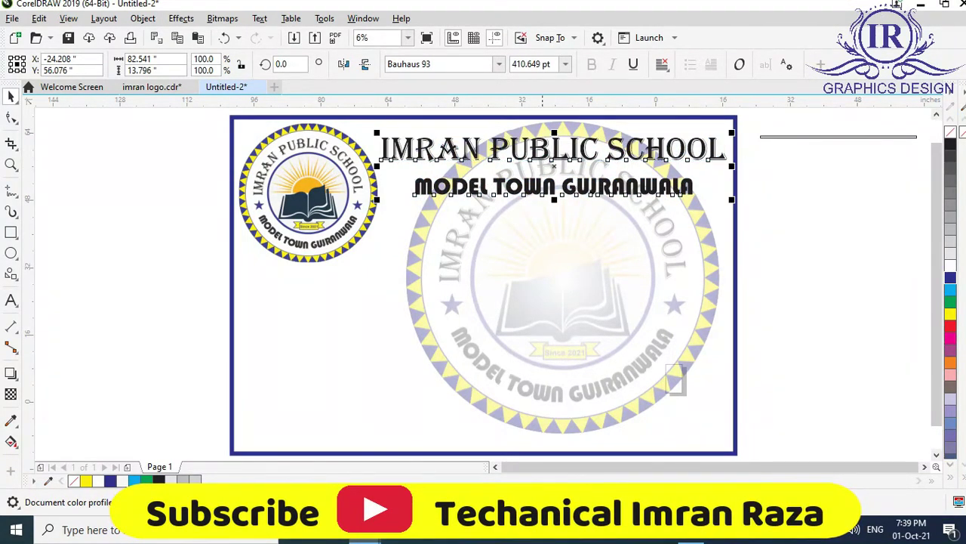
key("ctrl+z")
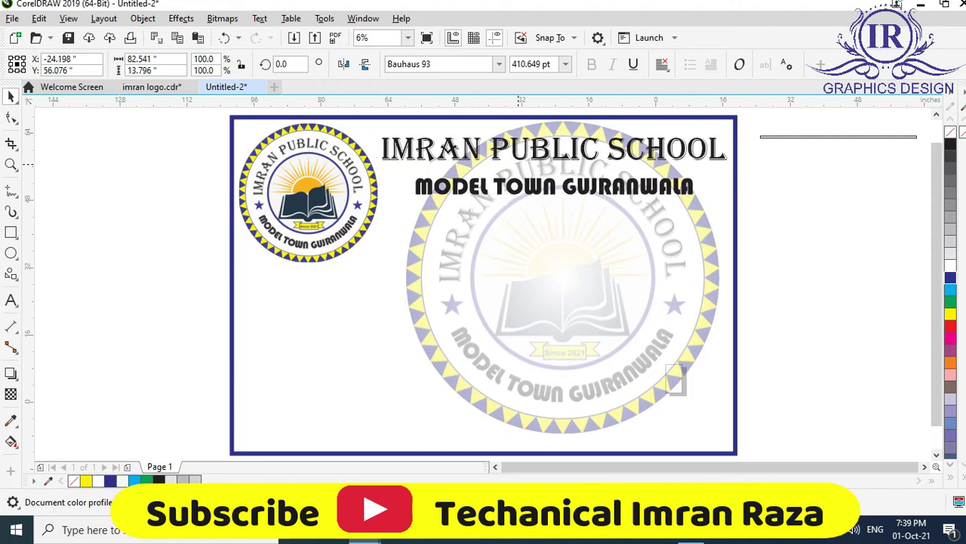
key("ctrl+z")
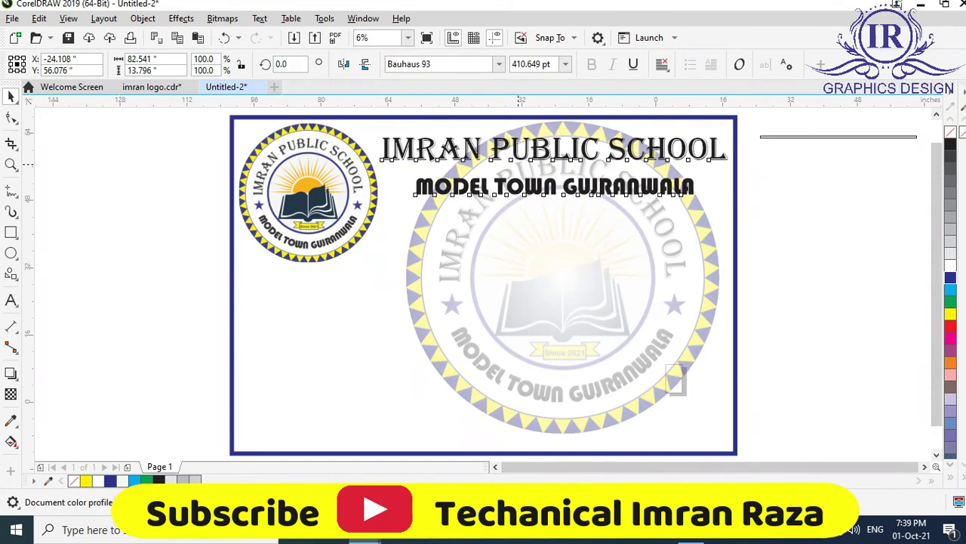
key("ctrl+z")
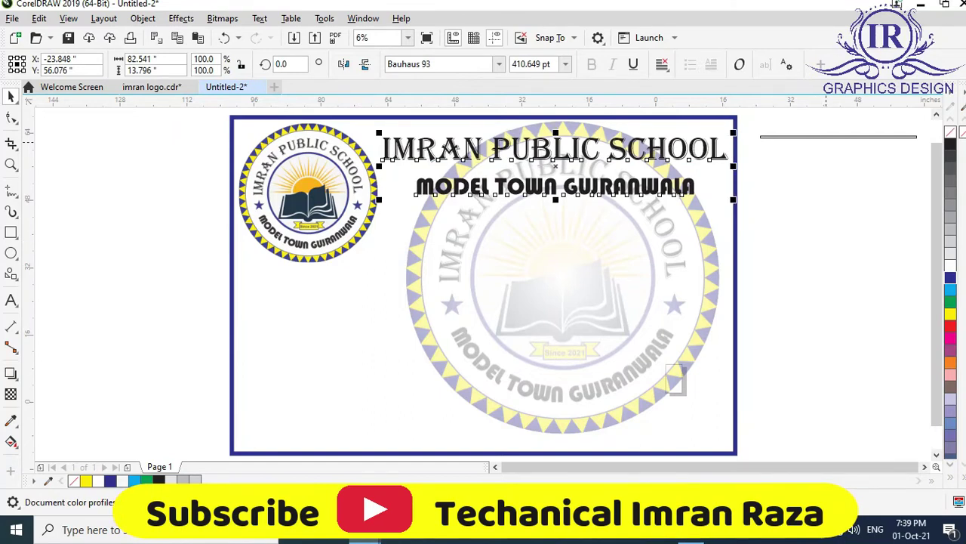
Move the thin line under MODEL TOWN GUJRANWALA, stretch it to the subtitle's width, and colour it blue.
left_click(836, 137)
left_click_drag(836, 137, 548, 214)
left_click_drag(630, 213, 700, 213)
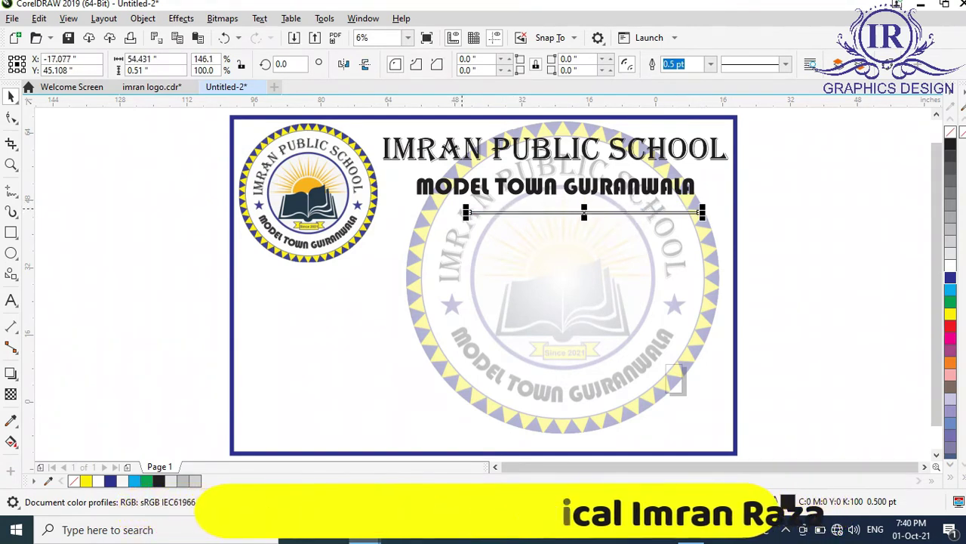
left_click_drag(466, 213, 414, 212)
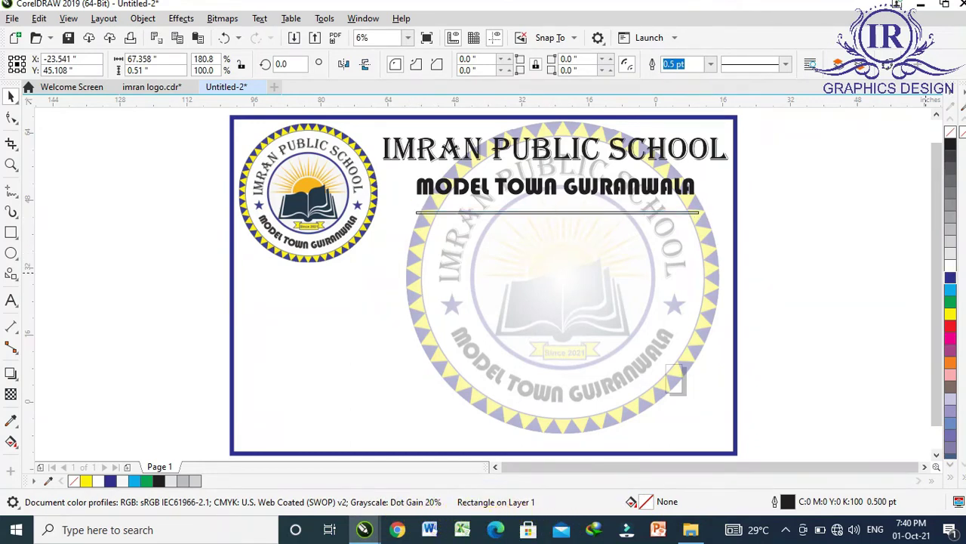
left_click(950, 277)
right_click(949, 277)
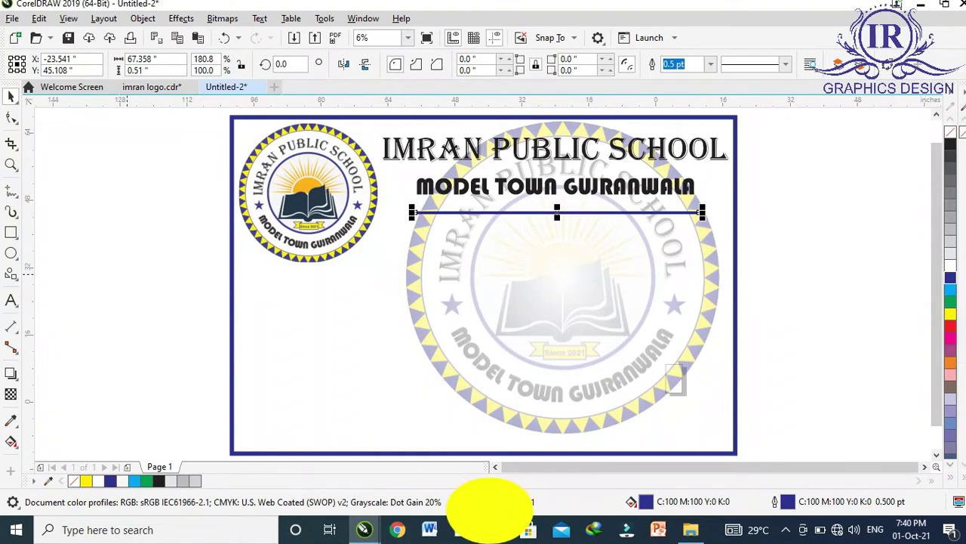
key("Escape")
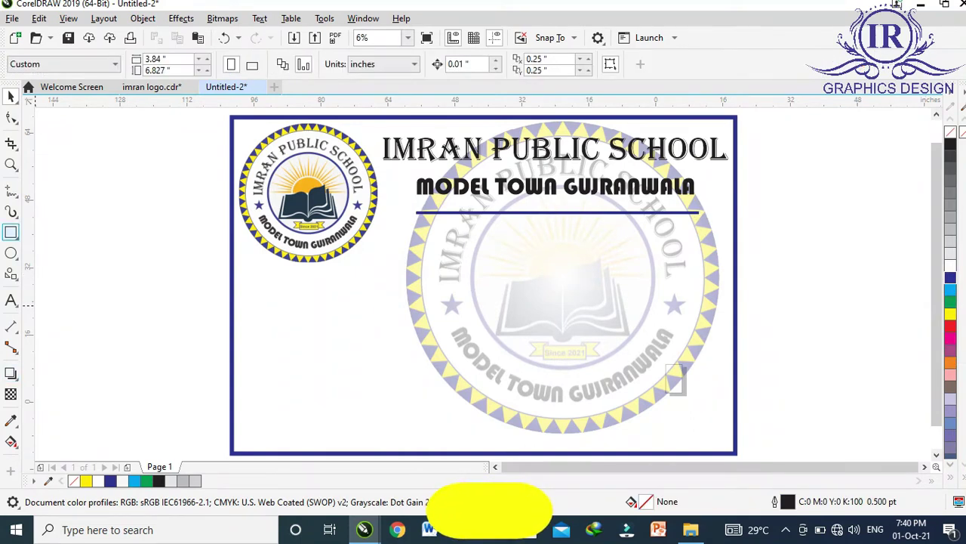
Draw a tall rectangle below the logo as the photo frame.
key("F6")
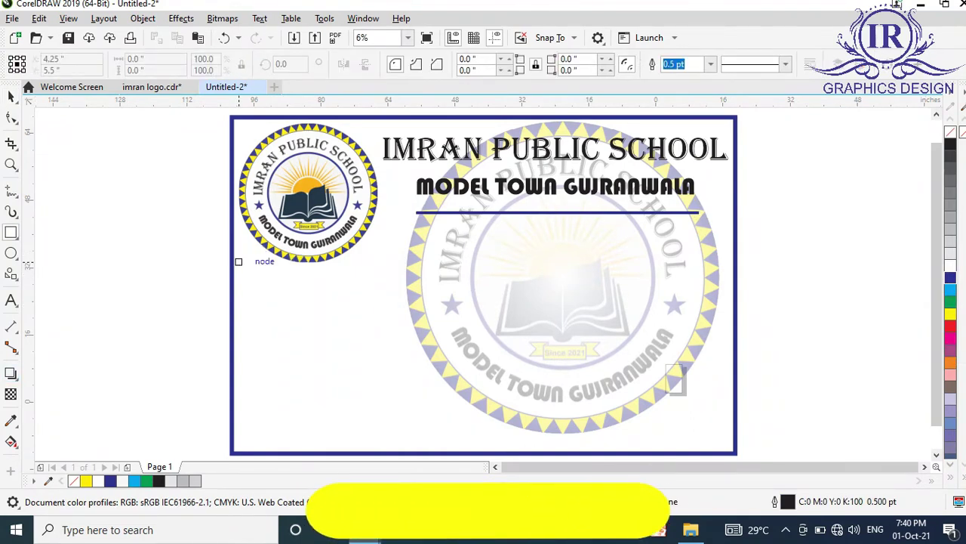
mouse_move(241, 274)
left_mouse_down()
mouse_move(335, 317)
mouse_move(364, 354)
mouse_move(380, 413)
mouse_move(376, 446)
left_mouse_up()
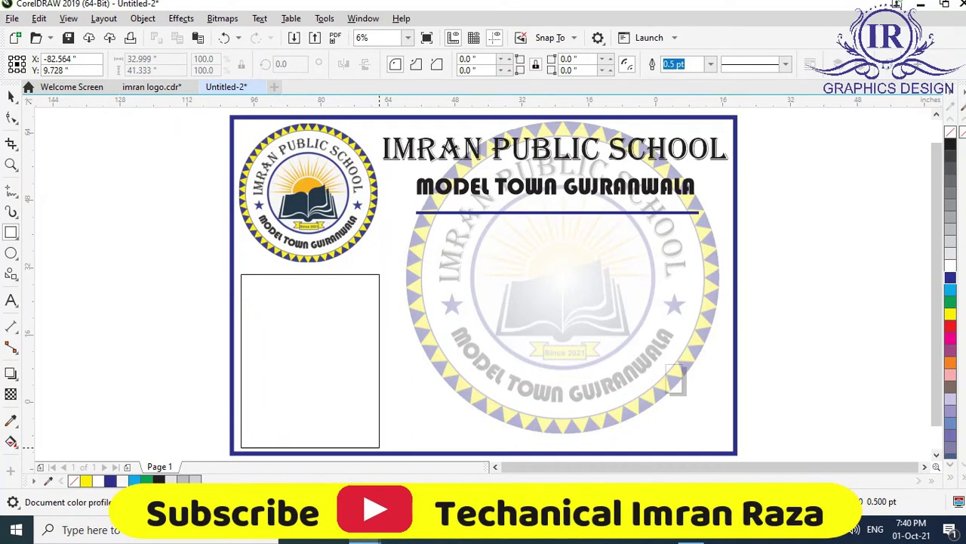
left_click_drag(380, 446, 379, 446)
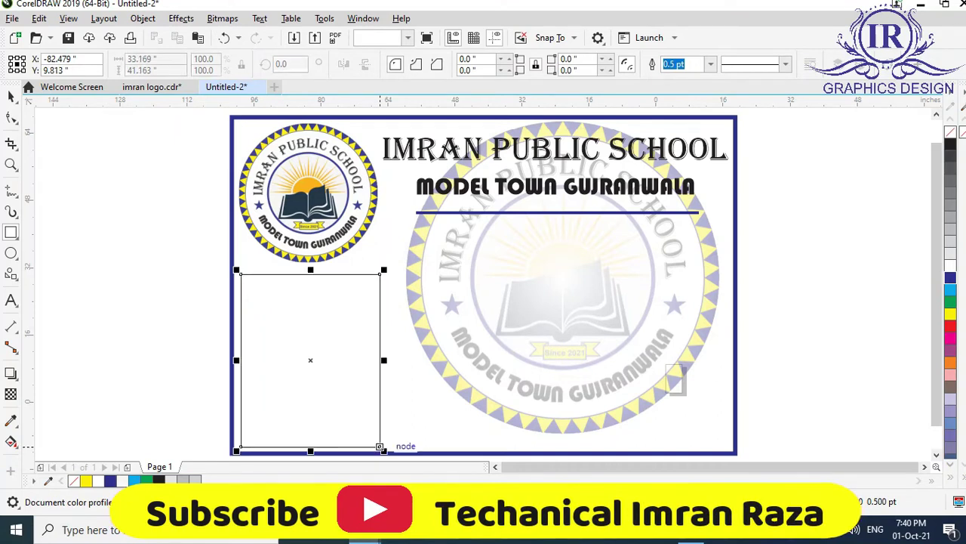
left_click(311, 273)
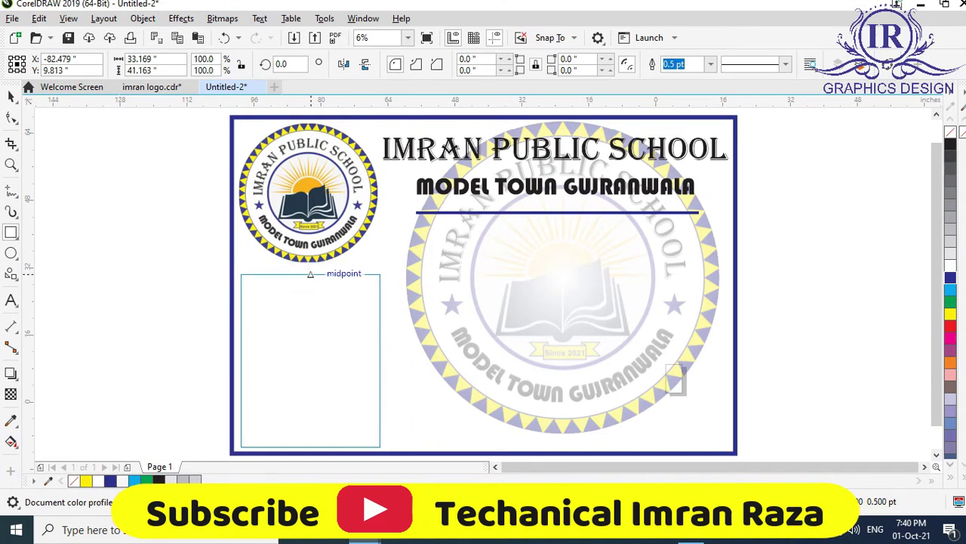
left_click(310, 274)
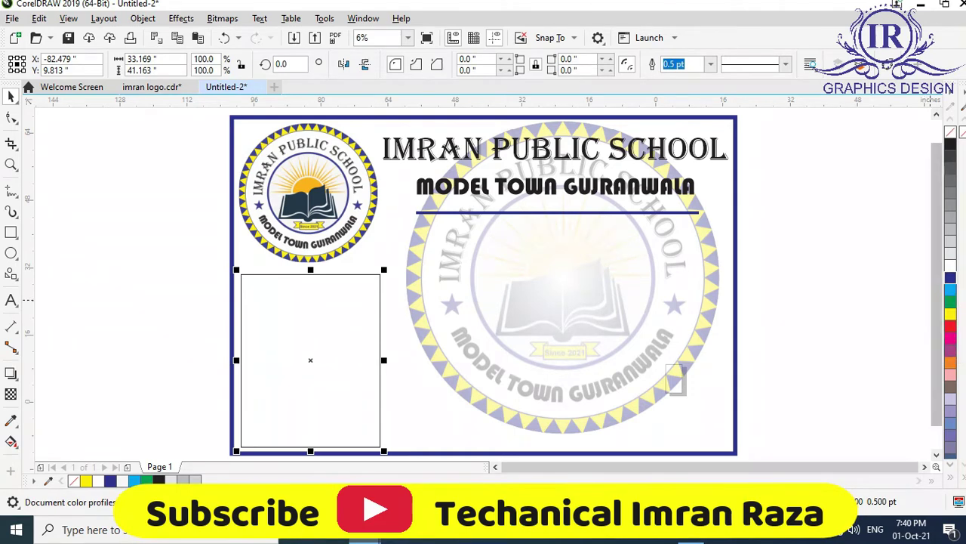
Give the rectangle a cyan 55 pt outline and a dark blue fill.
right_click(950, 289)
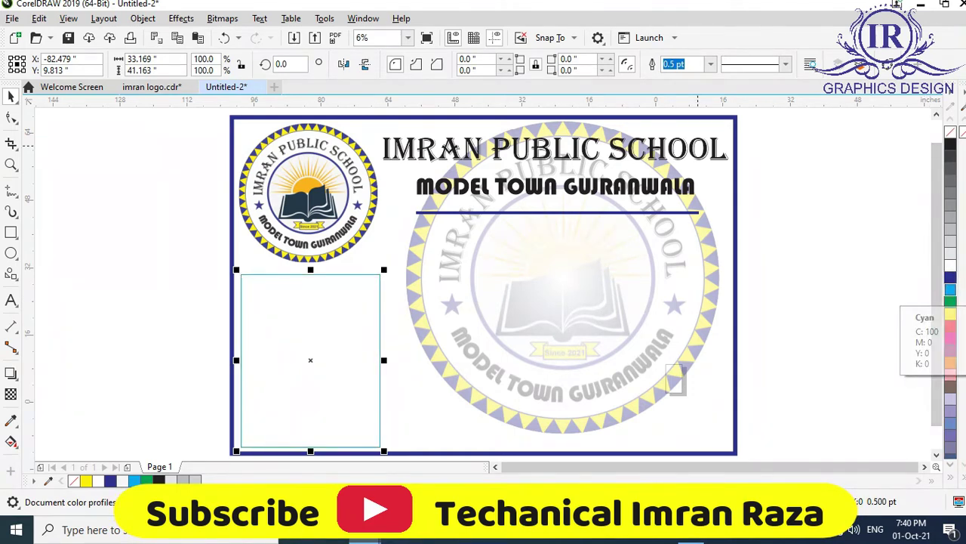
left_click(711, 64)
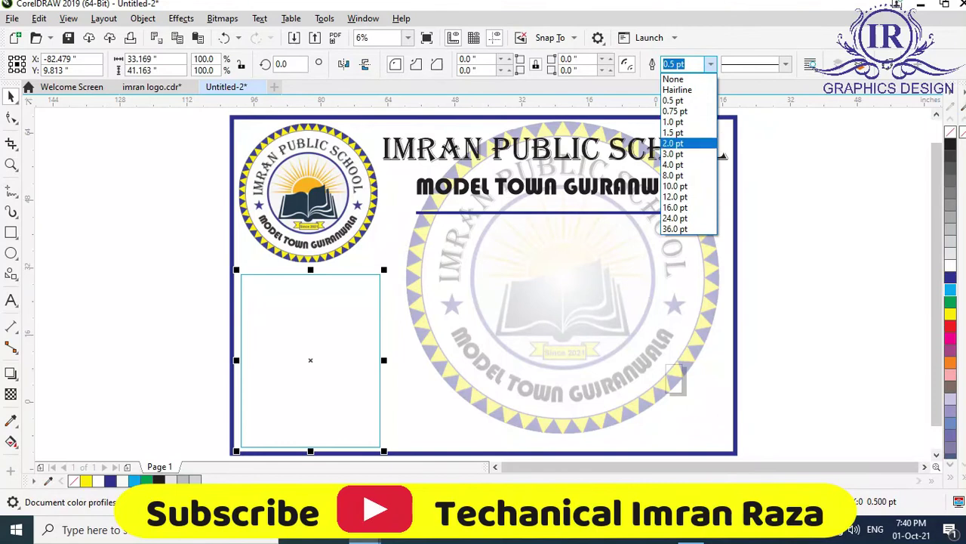
key("Return")
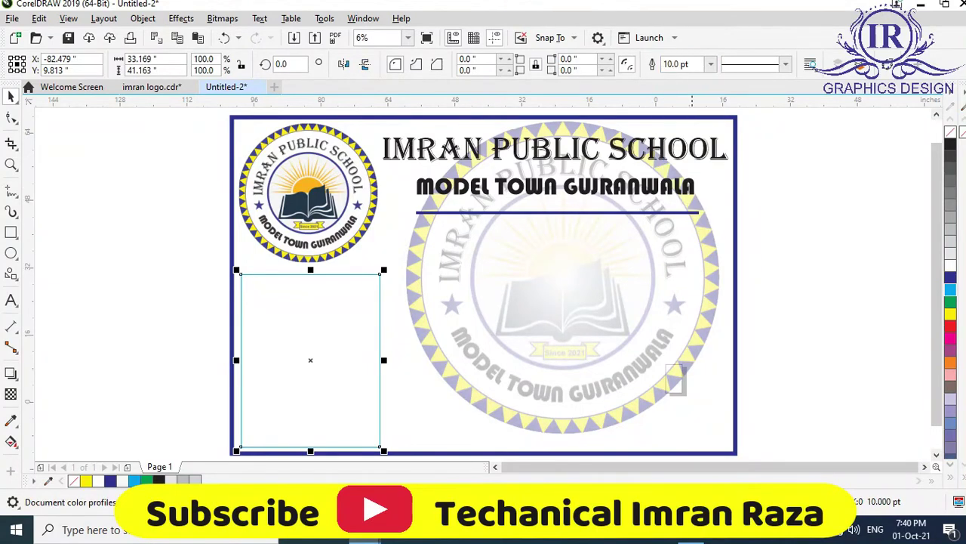
left_click(675, 64)
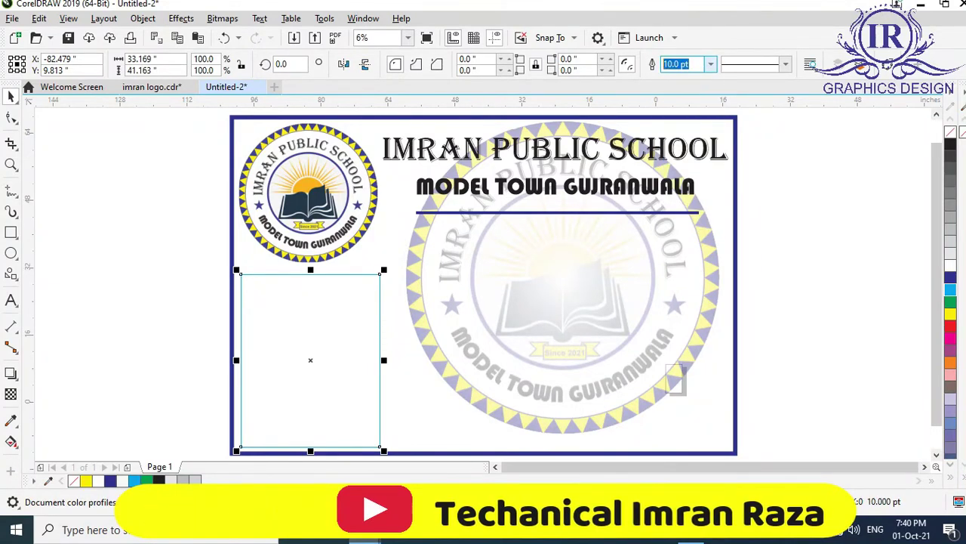
type("40")
key("Return")
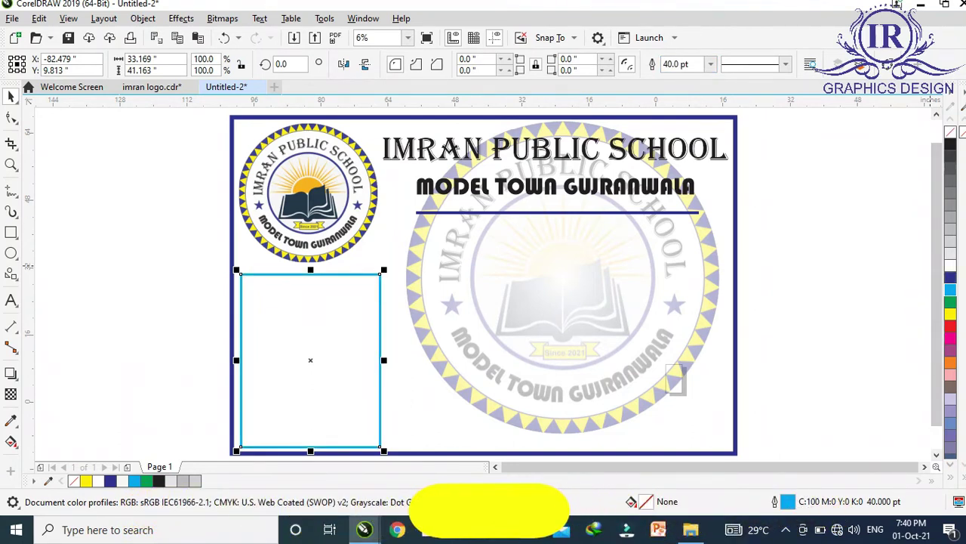
left_click(950, 278)
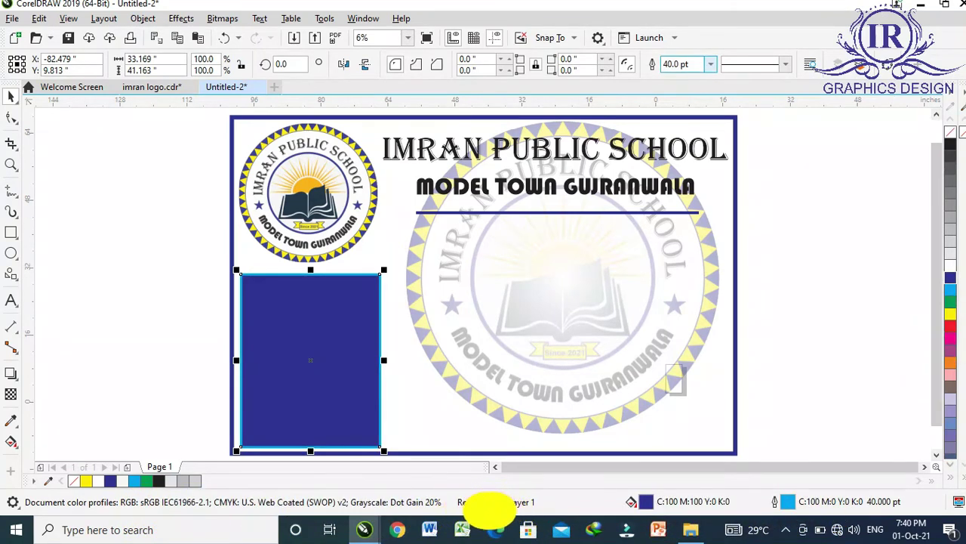
left_click(711, 64)
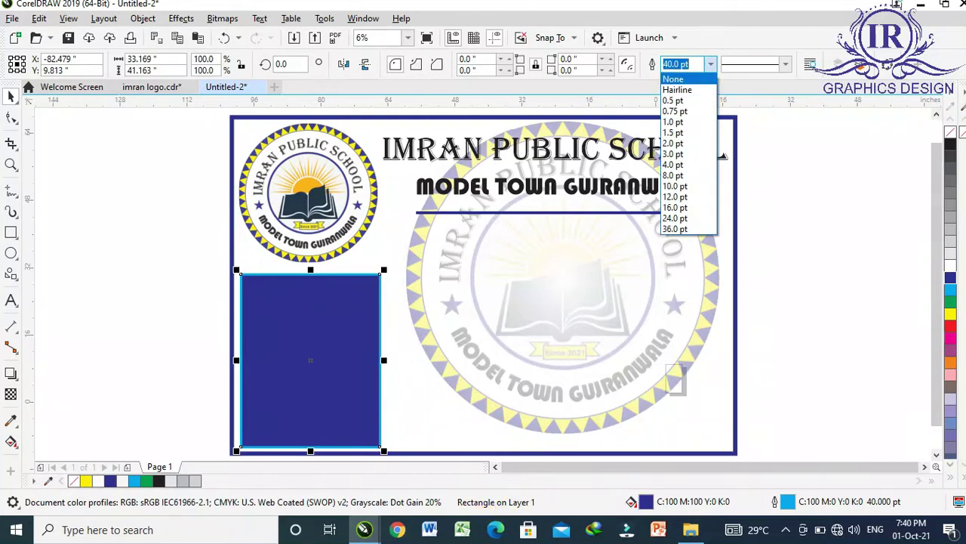
left_click(489, 509)
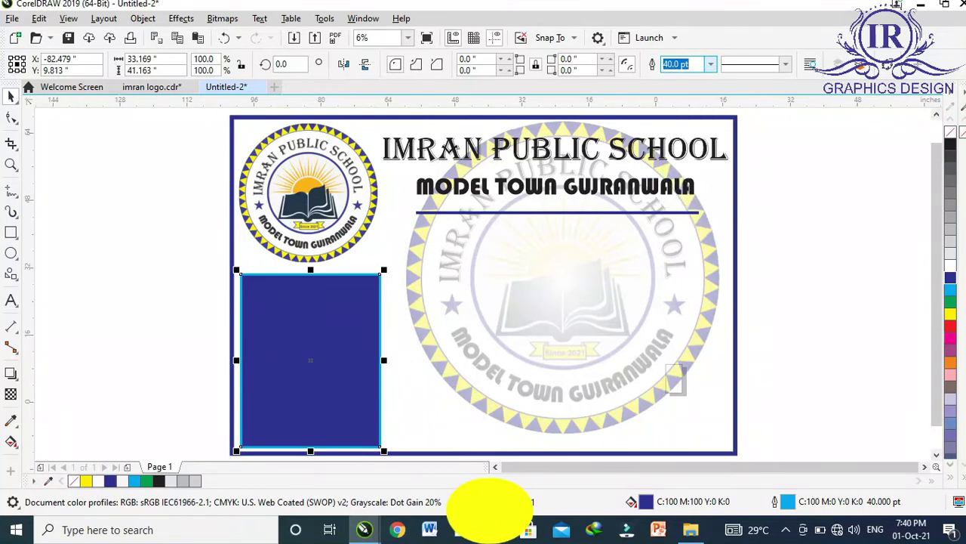
type("55")
key("Return")
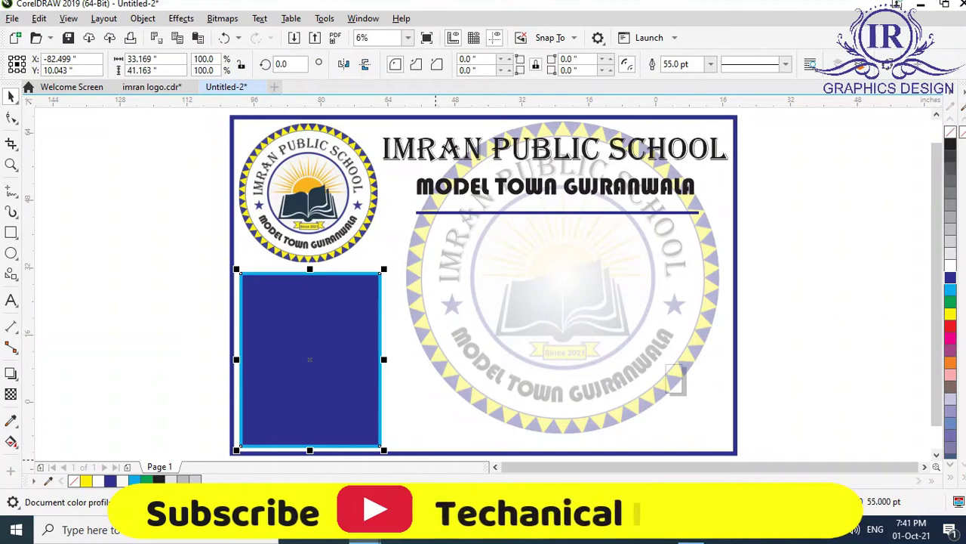
Bring the student photo from File Explorer into the drawing and mirror it horizontally.
left_click(920, 4)
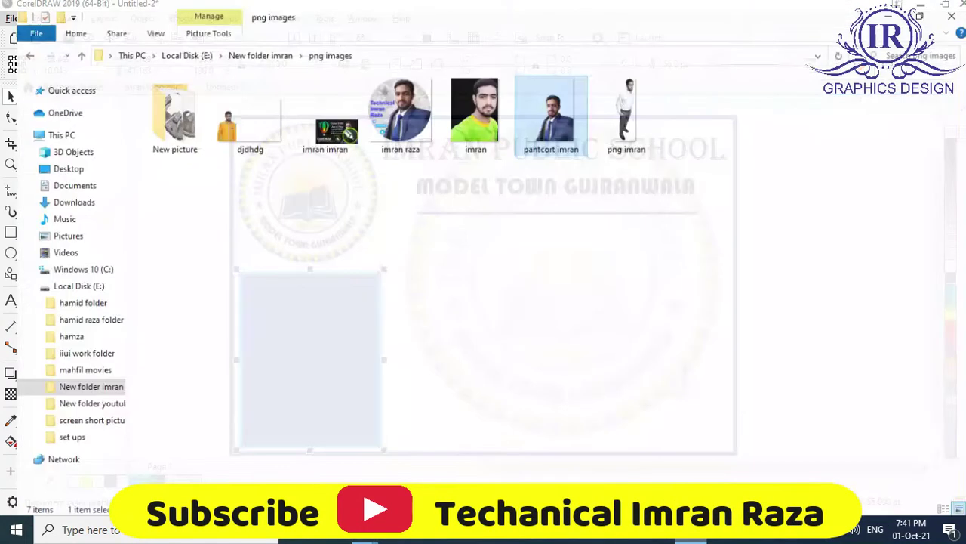
mouse_move(545, 105)
left_mouse_down()
mouse_move(363, 446)
mouse_move(364, 529)
mouse_move(179, 382)
left_mouse_up()
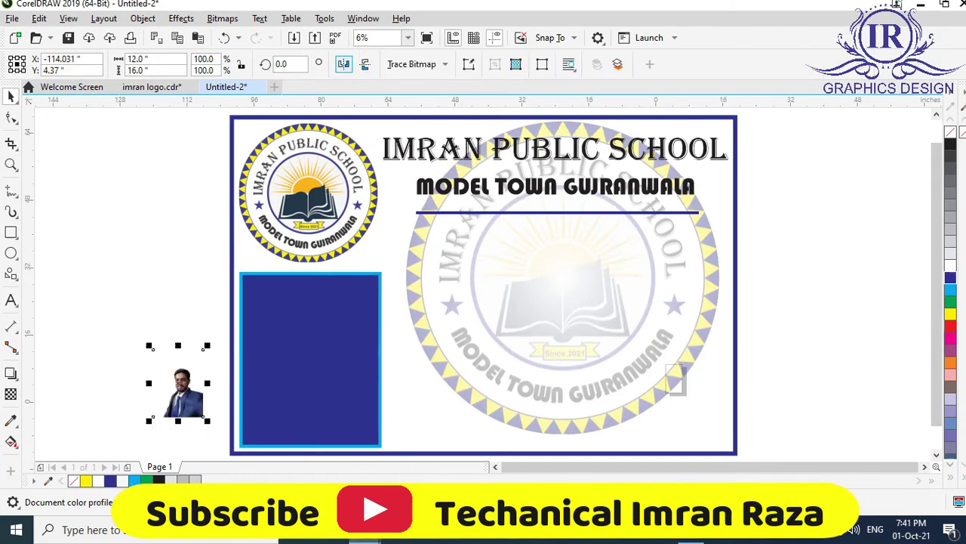
left_click(344, 64)
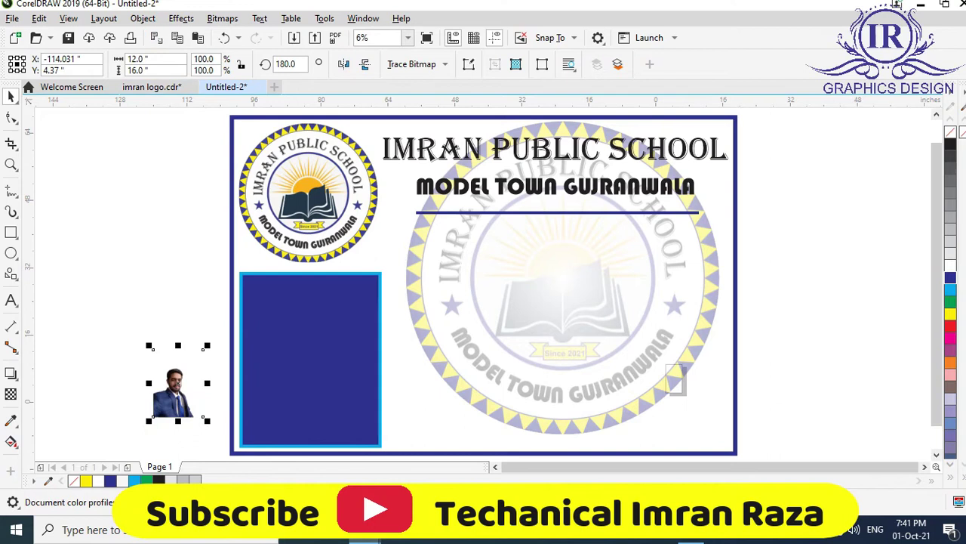
Enlarge the photo to about 408% and position it over the blue frame.
left_click_drag(206, 345, 225, 312)
left_click_drag(185, 377, 330, 347)
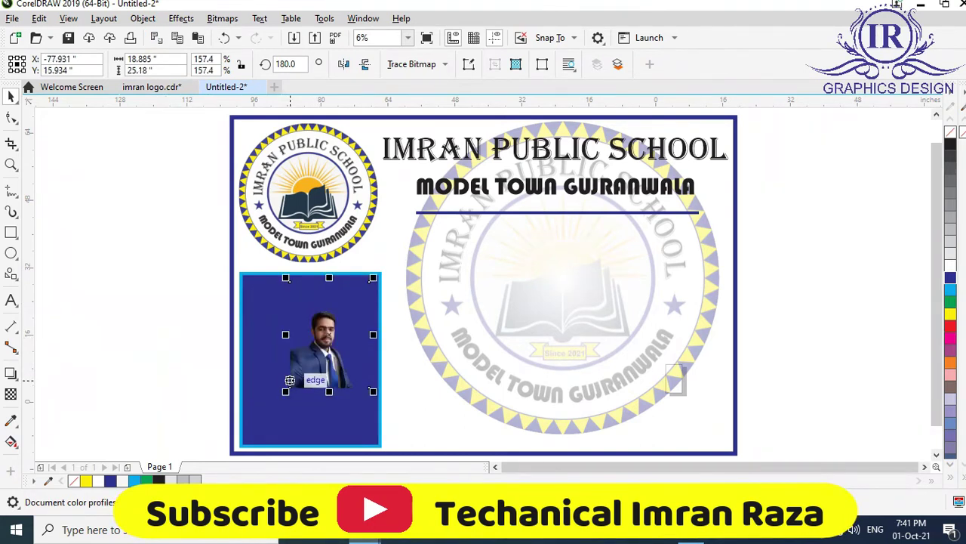
left_click_drag(286, 391, 213, 446)
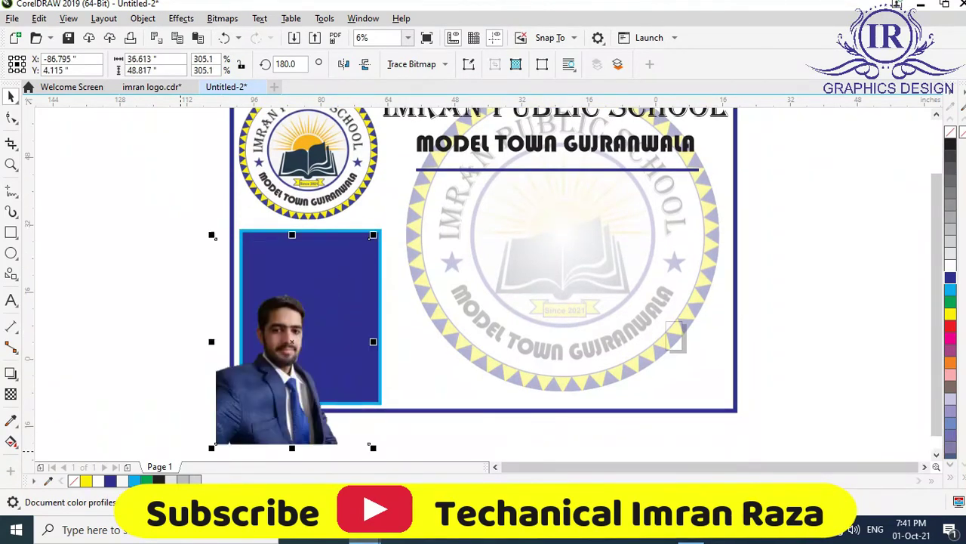
left_click_drag(297, 358, 325, 318)
left_click_drag(243, 403, 211, 448)
left_click_drag(410, 401, 427, 422)
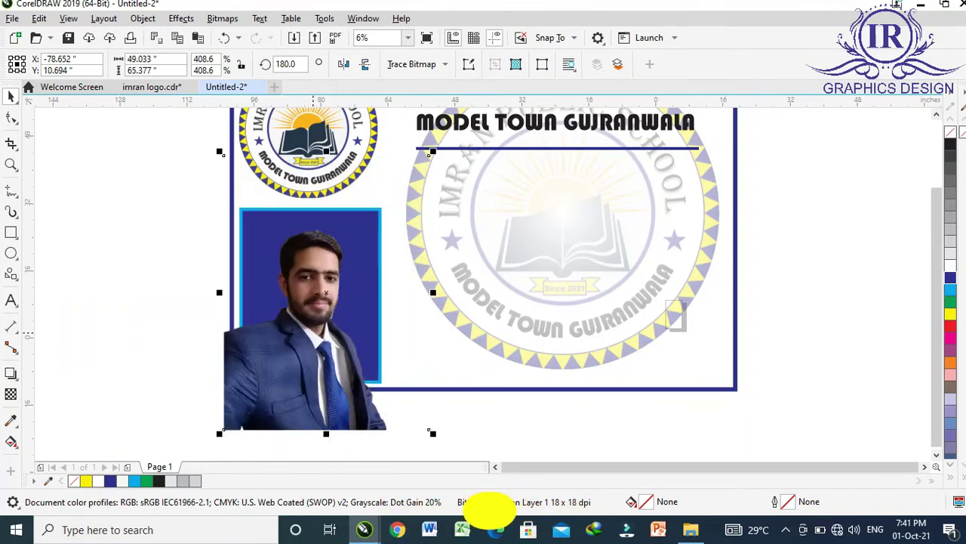
right_click(315, 302)
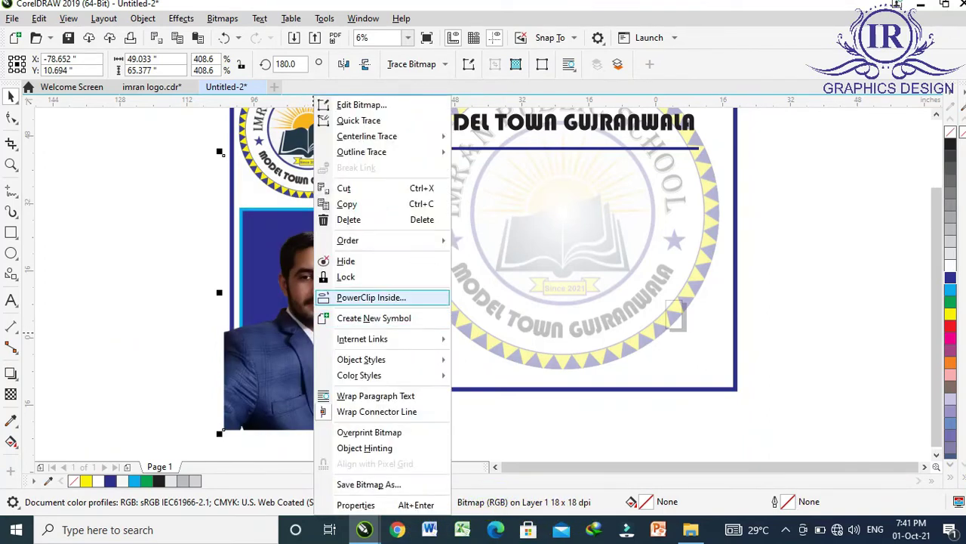
left_click(371, 298)
left_click(489, 510)
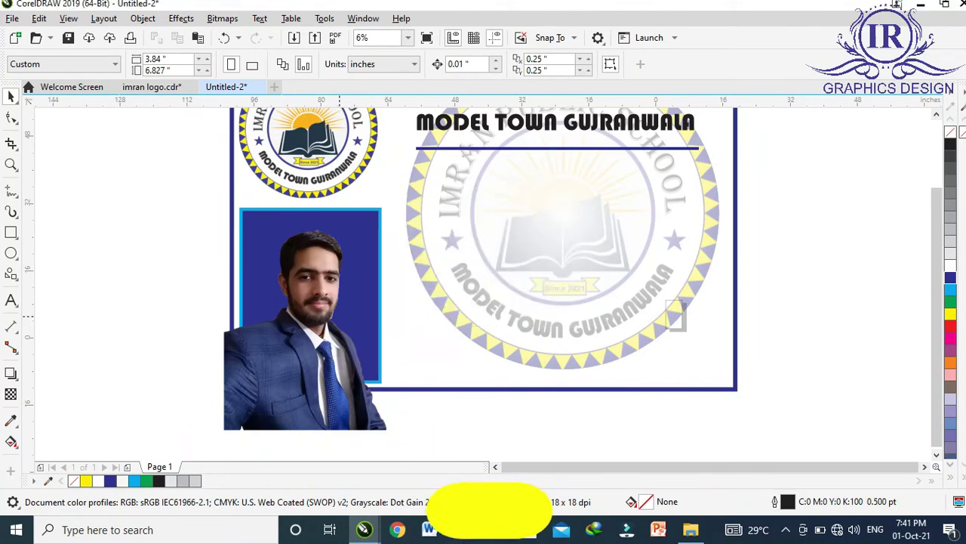
left_click(339, 320)
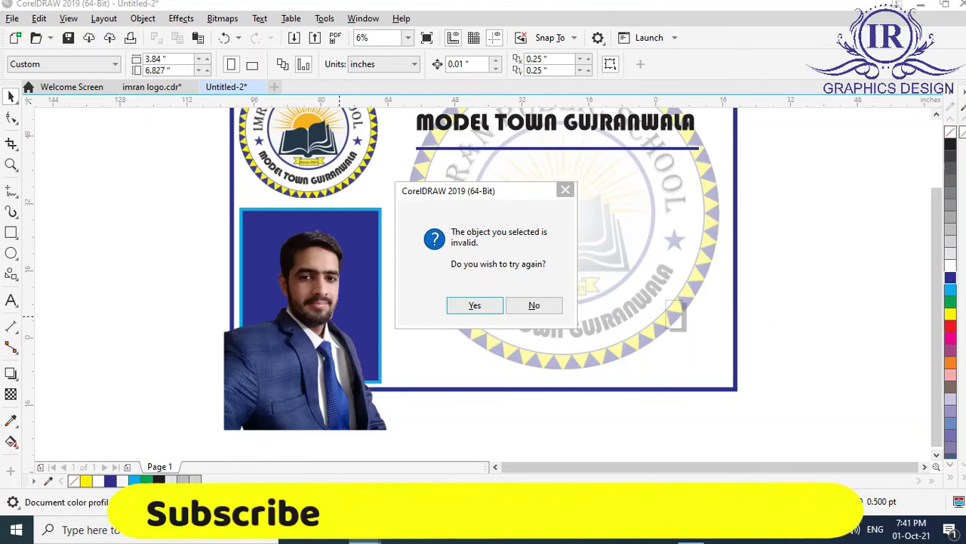
key("Escape")
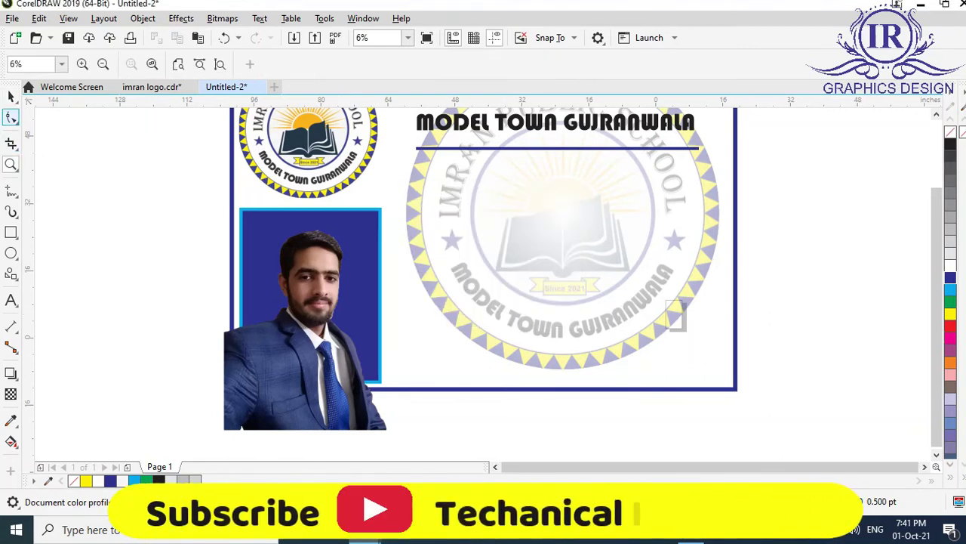
left_click(302, 302)
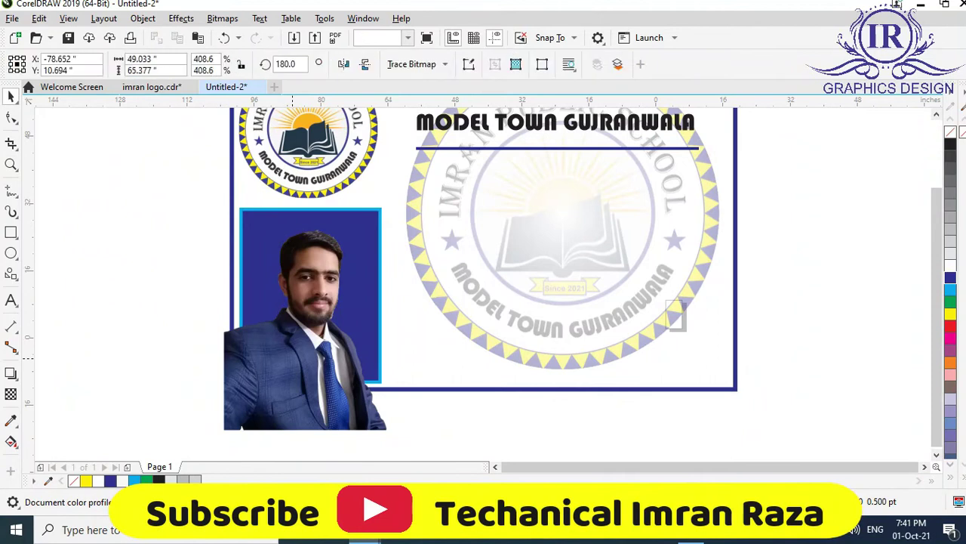
right_click(293, 302)
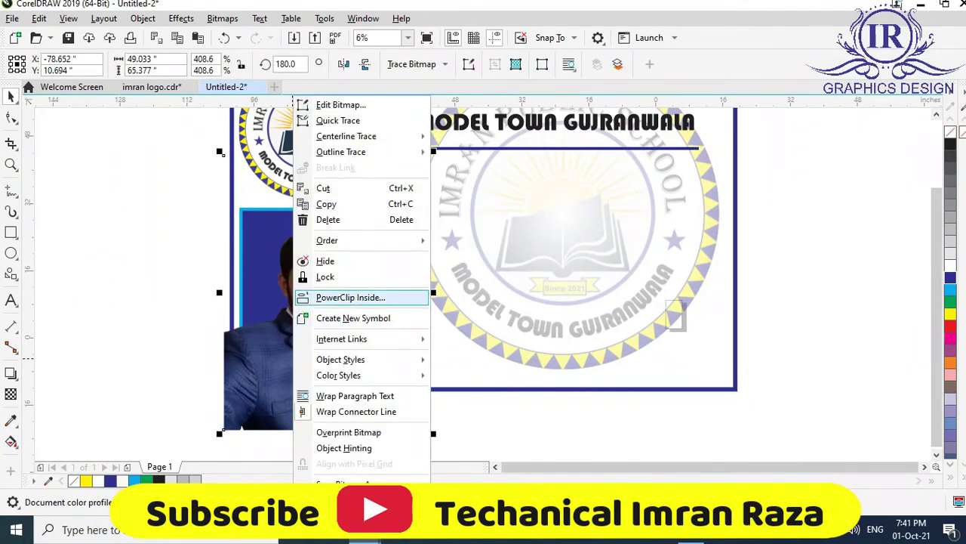
key("Escape")
key("Escape")
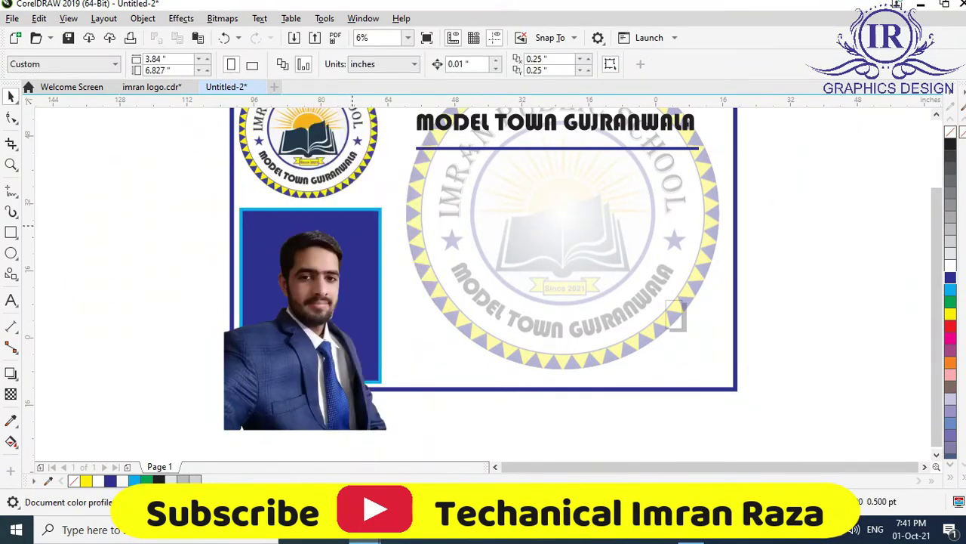
left_click(676, 315)
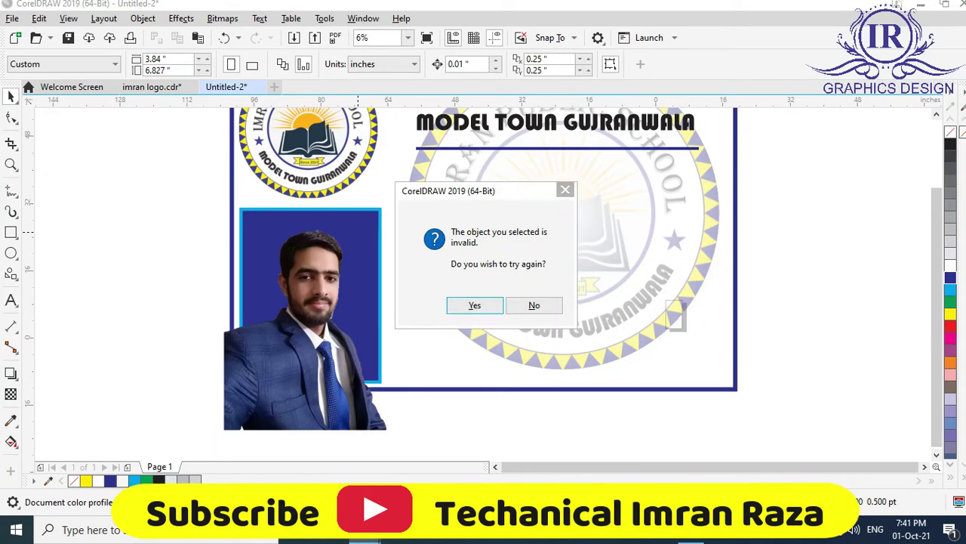
key("Return")
key("space")
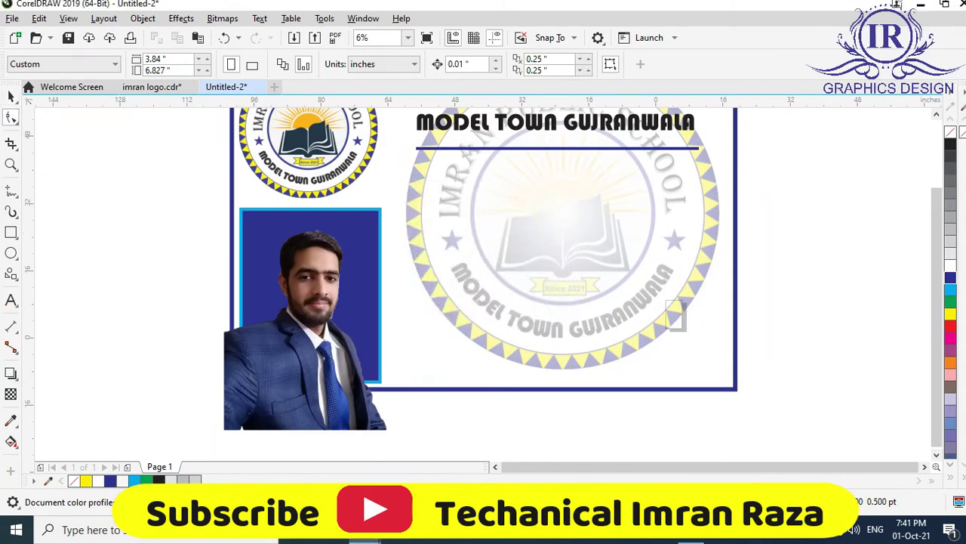
left_click(321, 315)
left_click_drag(321, 316, 162, 316)
PowerClip the student photo inside the blue rectangle.
right_click(162, 315)
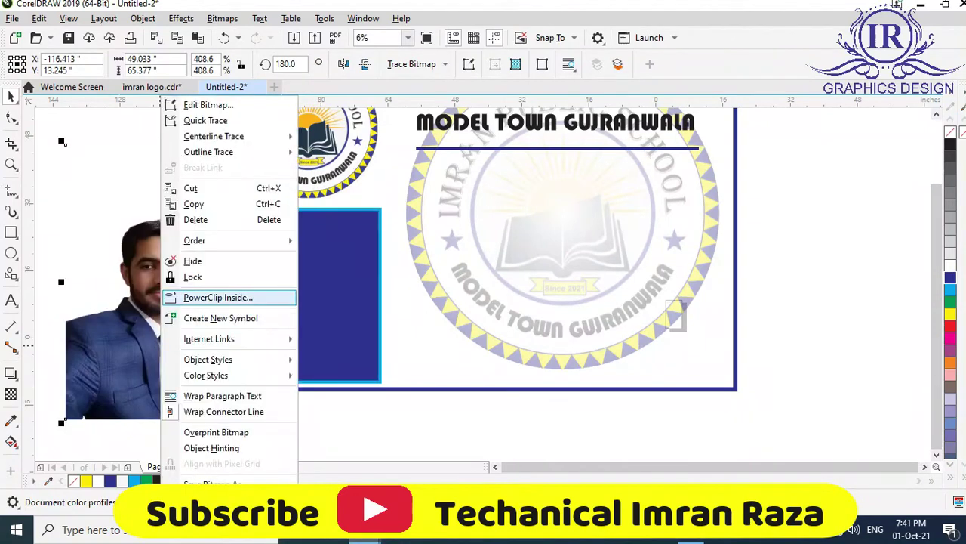
left_click(218, 297)
left_click(309, 295)
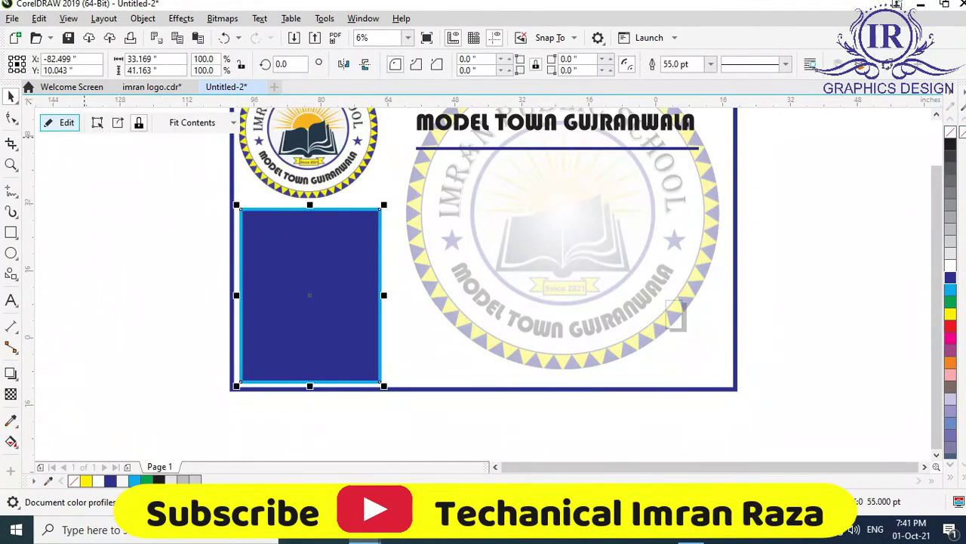
Edit the PowerClip to shift the photo so head and shoulders fill the frame.
left_click(67, 124)
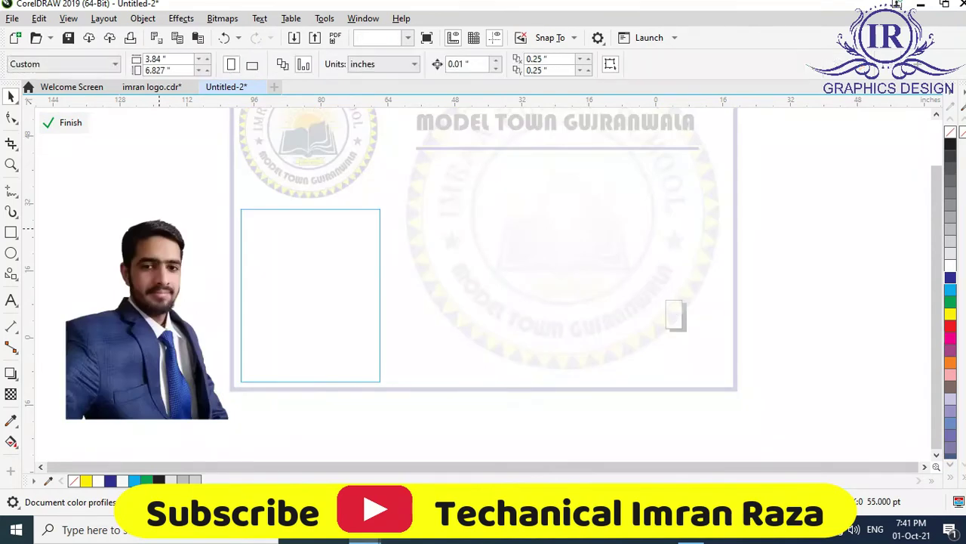
left_click(157, 317)
left_click_drag(158, 317, 312, 308)
key("Escape")
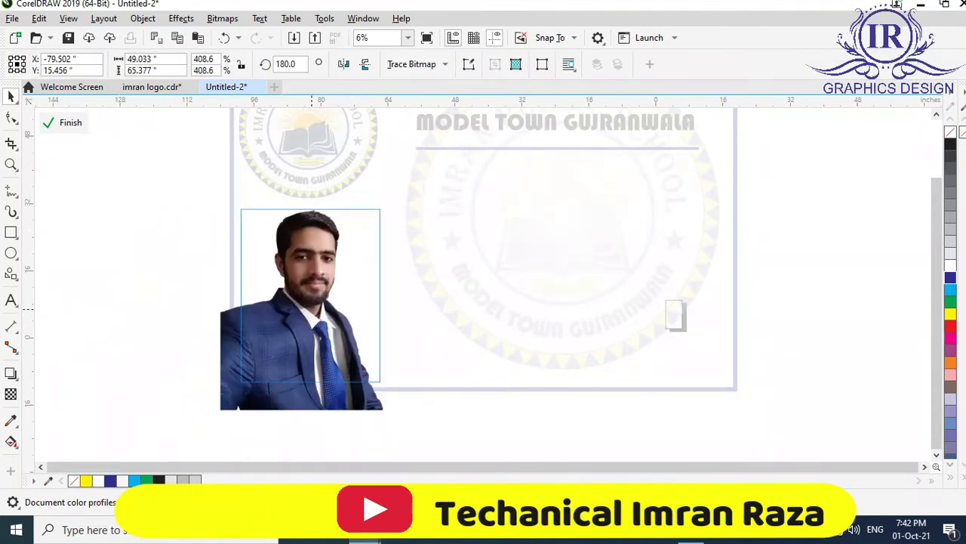
left_click_drag(311, 308, 316, 330)
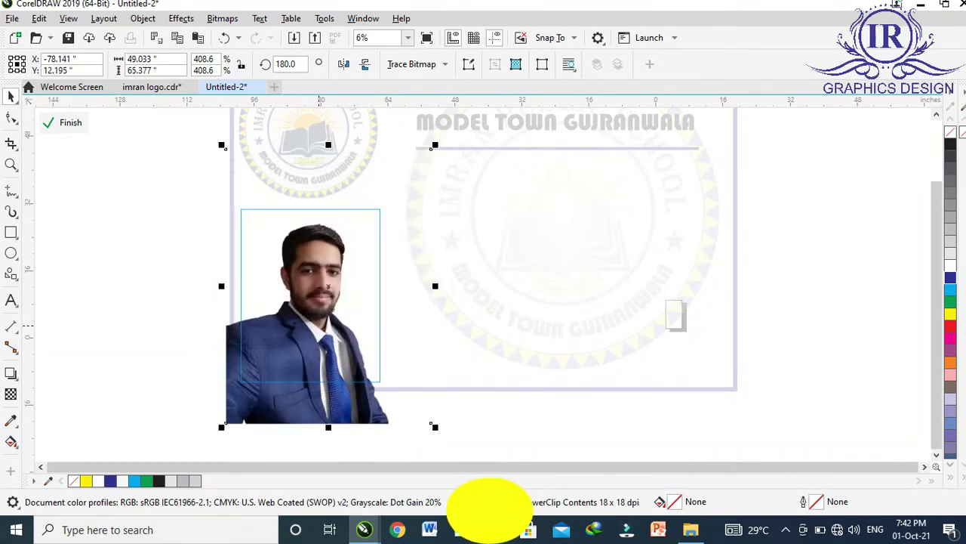
left_click(70, 122)
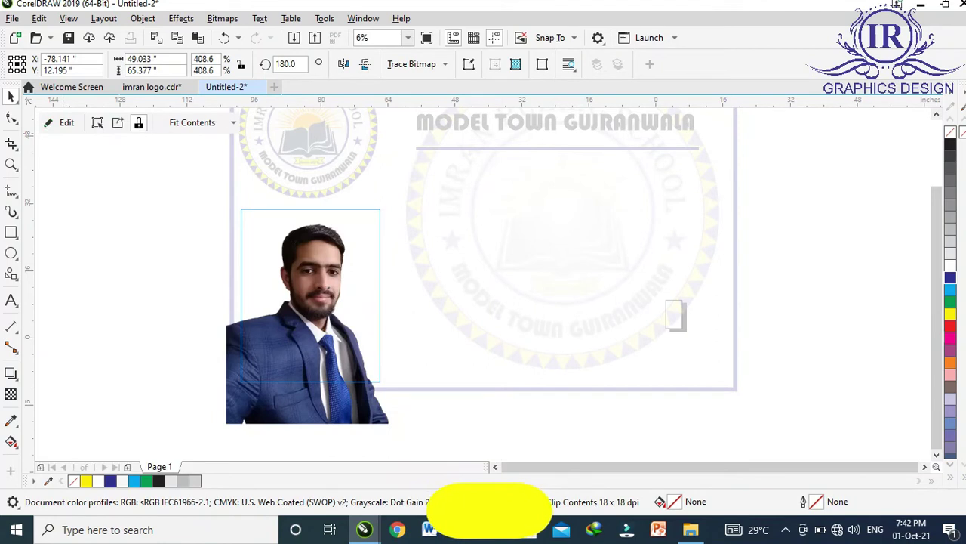
left_click(152, 199)
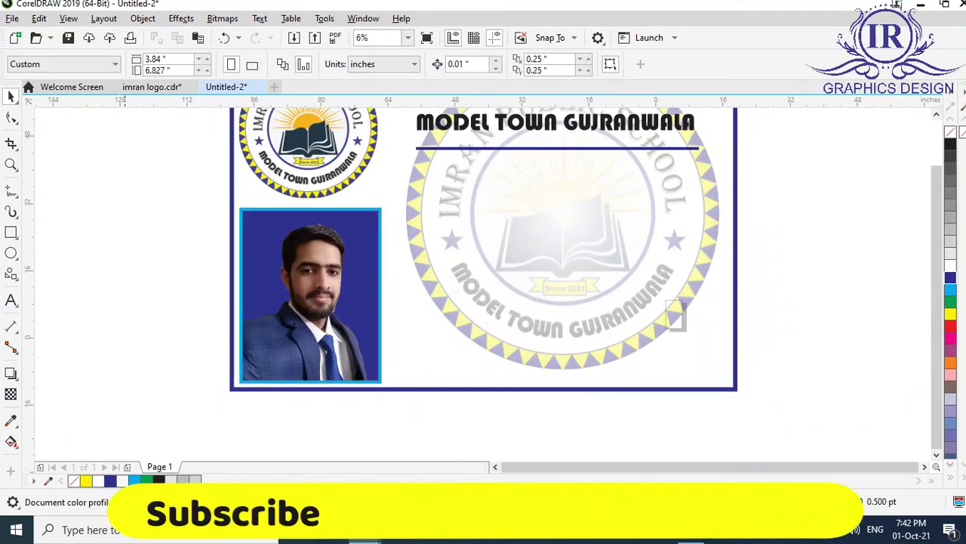
left_click(558, 149)
Copy the subtitle's divider line just below and stretch it across the full card width.
left_click_drag(559, 148, 559, 165)
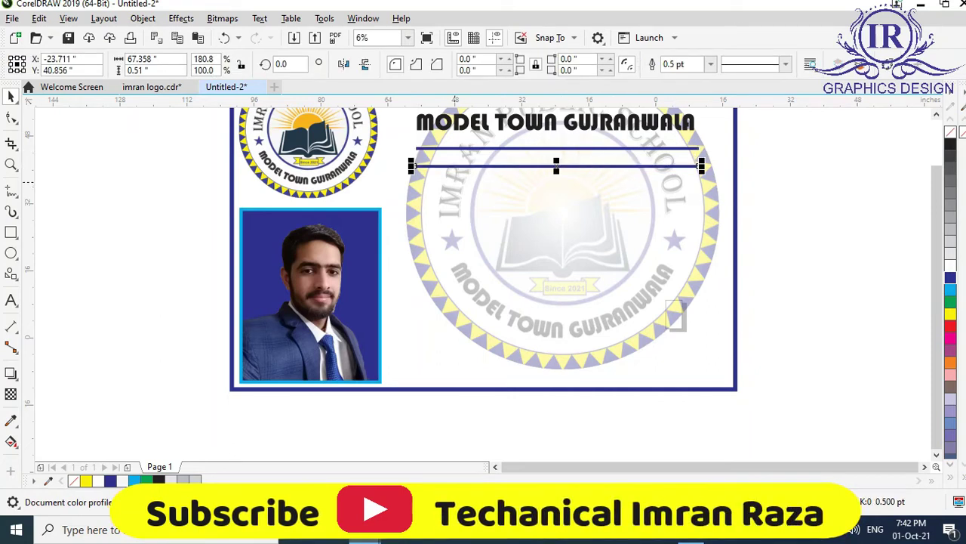
left_click_drag(411, 165, 230, 170)
left_click_drag(702, 165, 734, 169)
Bring the school logo to the front so it sits over the new line.
left_click(329, 98)
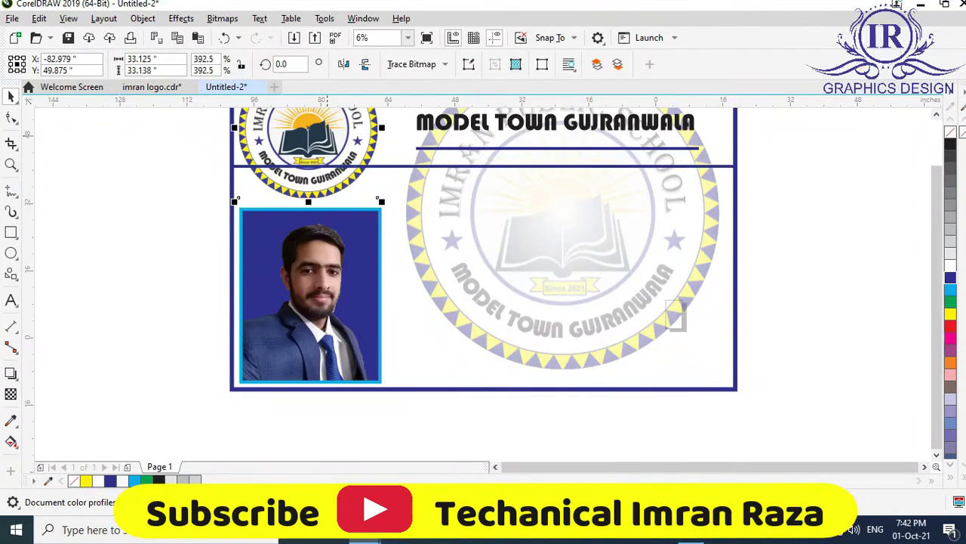
right_click(329, 99)
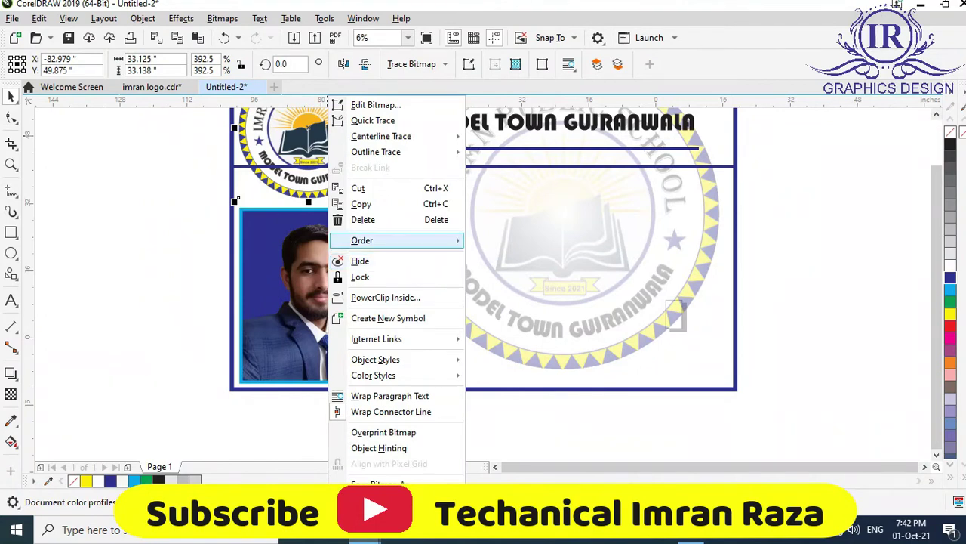
mouse_move(393, 239)
left_click(518, 239)
scroll(483, 287, "up", 2)
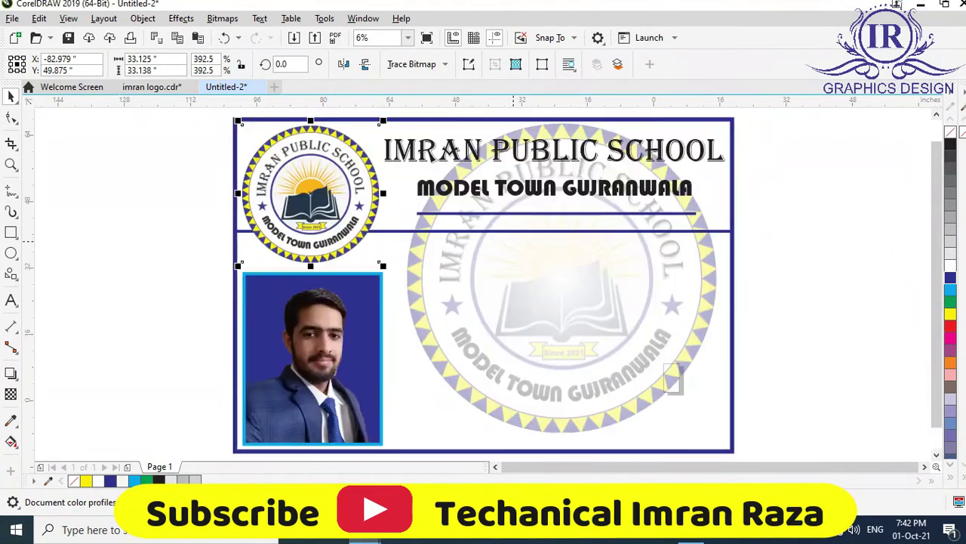
key("Escape")
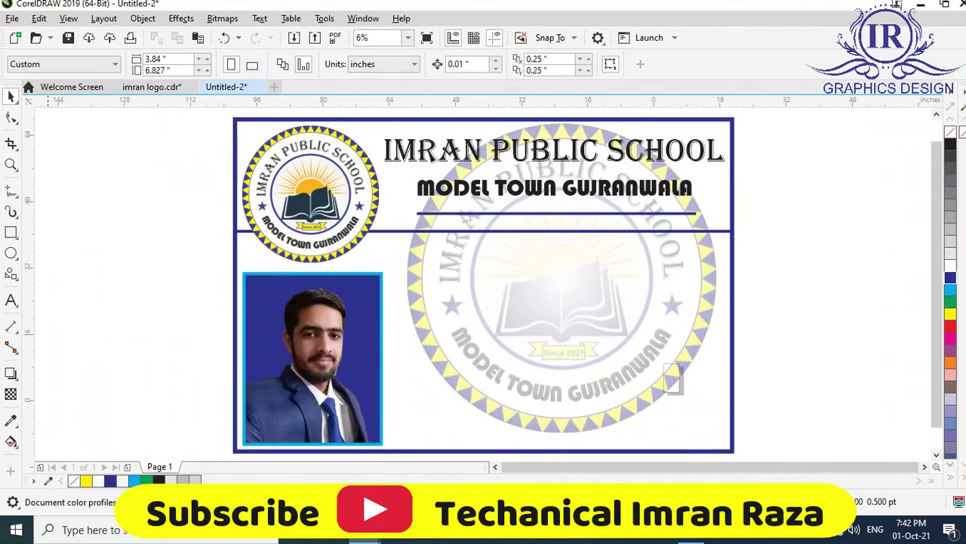
key("F8")
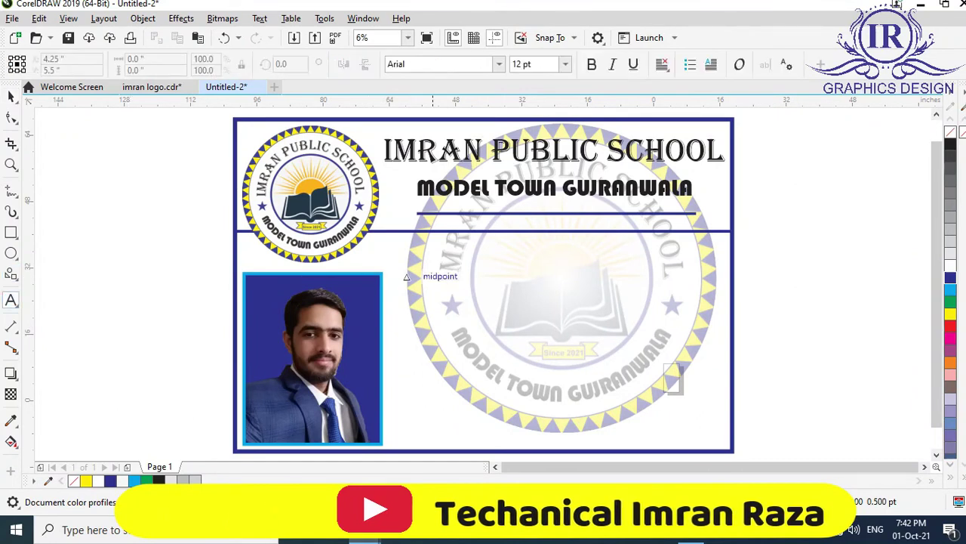
Start 200 pt text beside the photo with the Name and F.Name lines and their names.
left_click(428, 264)
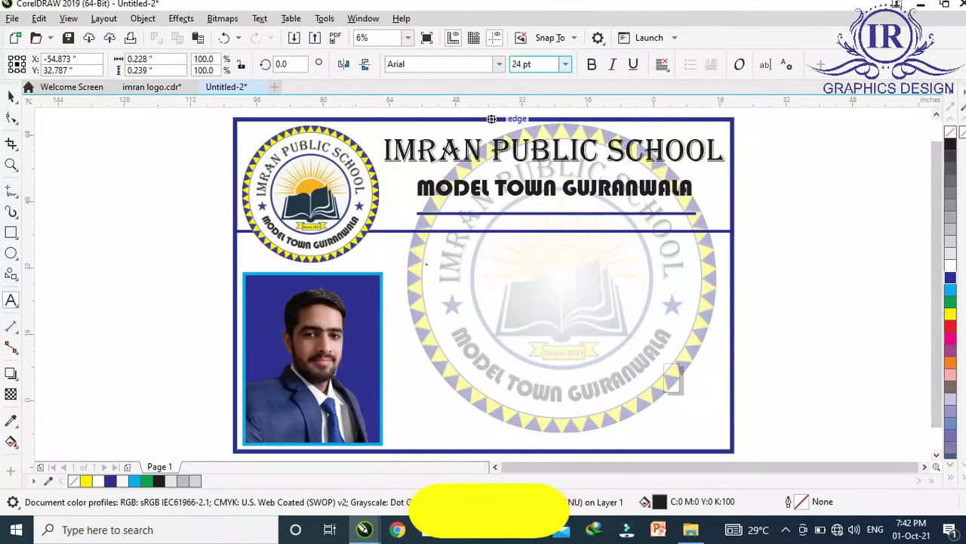
left_click(564, 65)
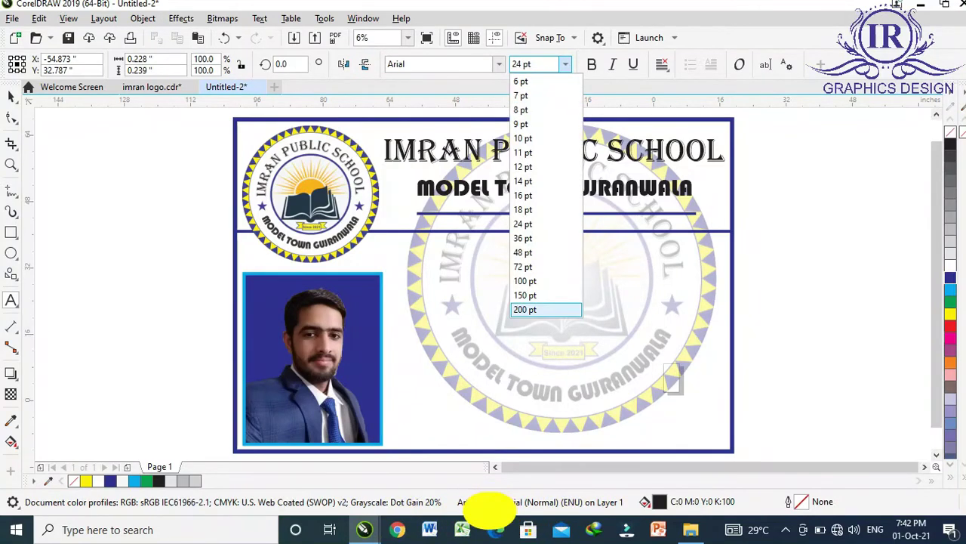
key("Return")
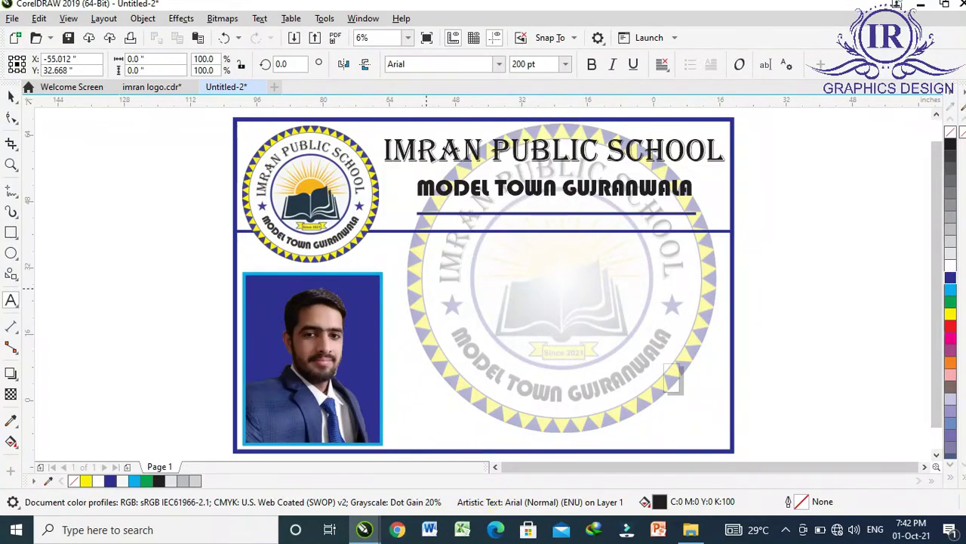
type("aame")
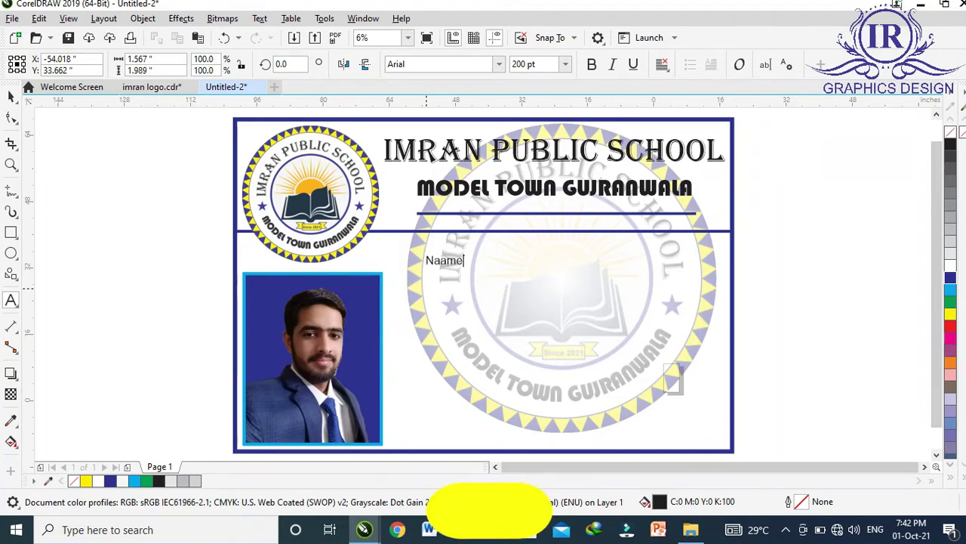
key("BackSpace")
key("BackSpace")
key("BackSpace")
key("BackSpace")
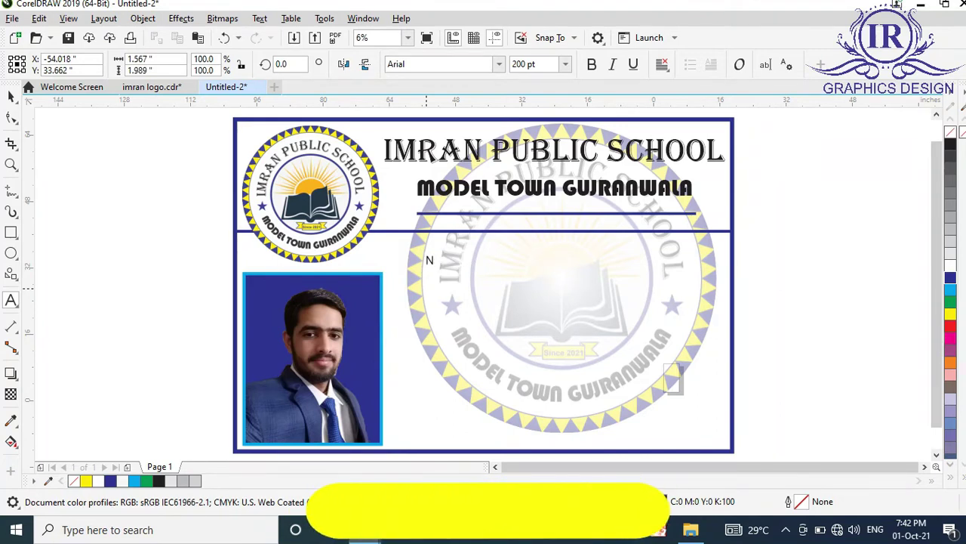
type("ame")
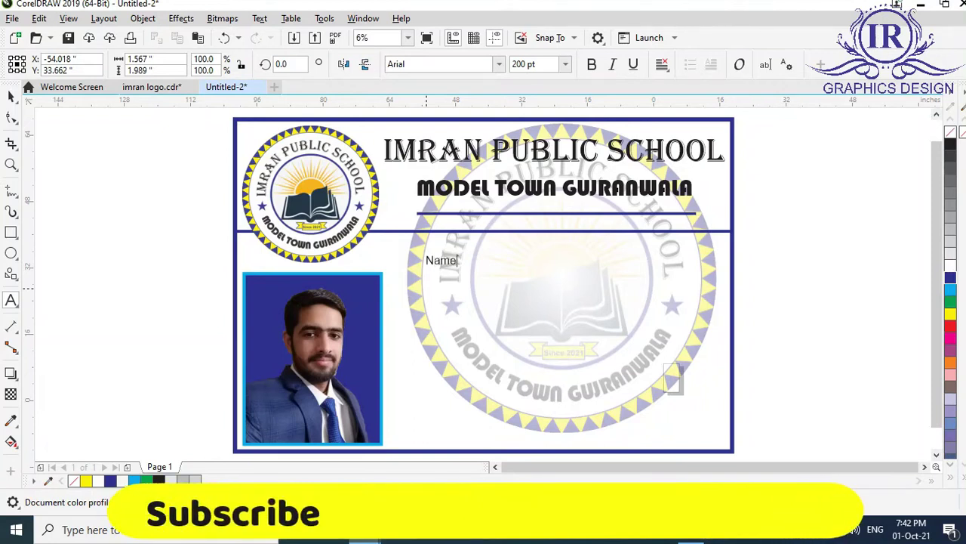
type(" :")
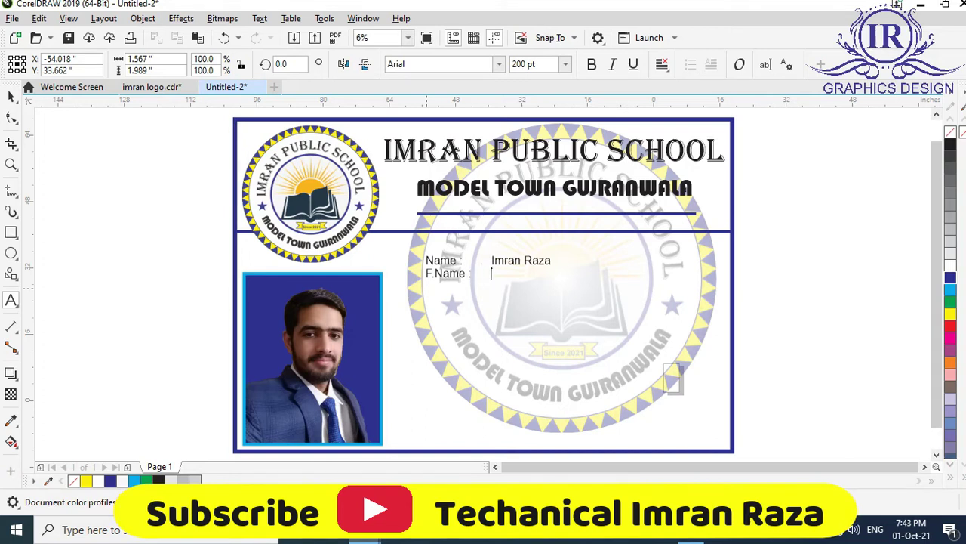
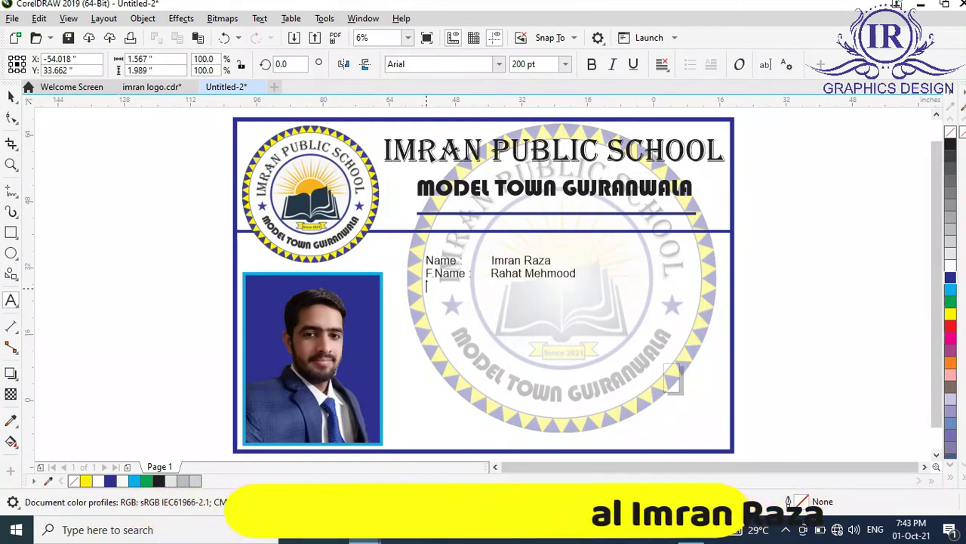
Add a 'Class :' line with a tab and the value Nine.
key("Return")
type("Class")
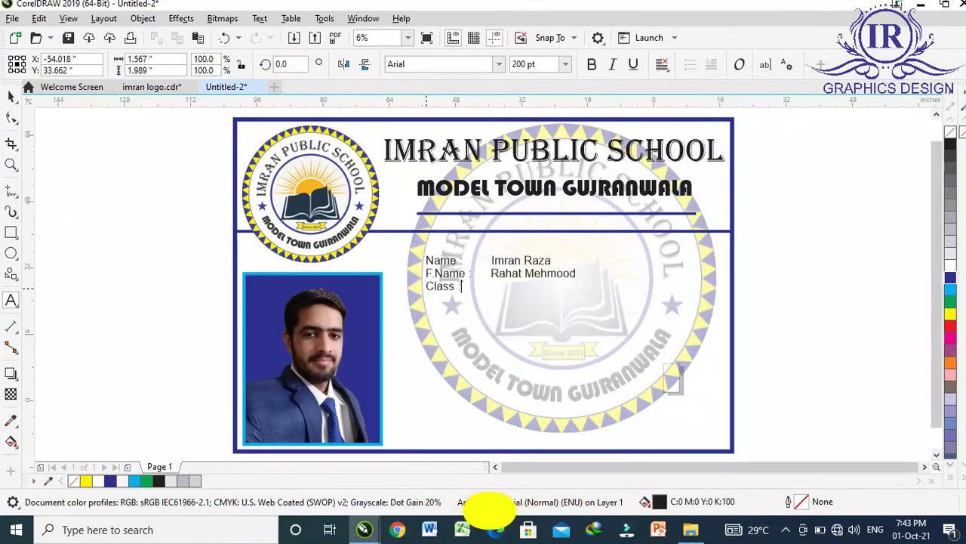
type(" :")
key("Tab")
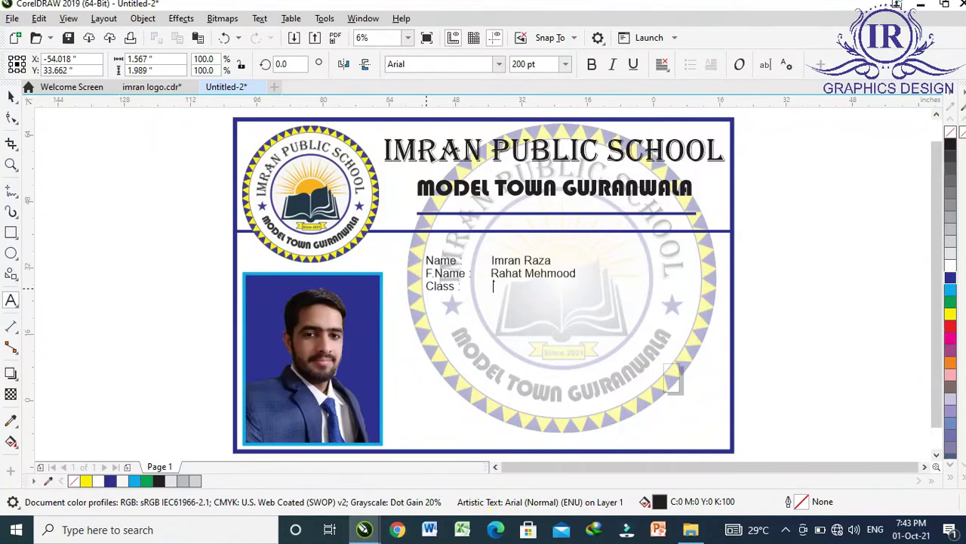
type("N")
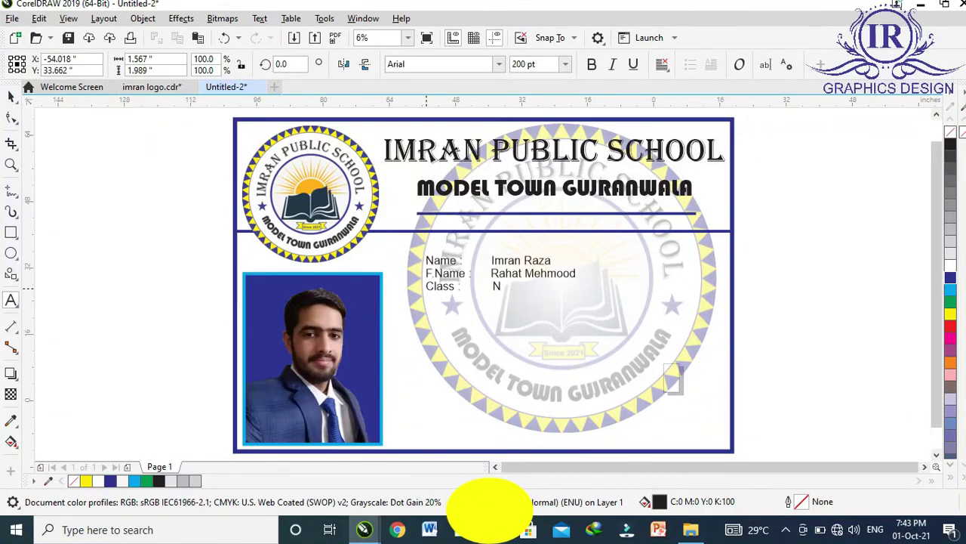
type("N")
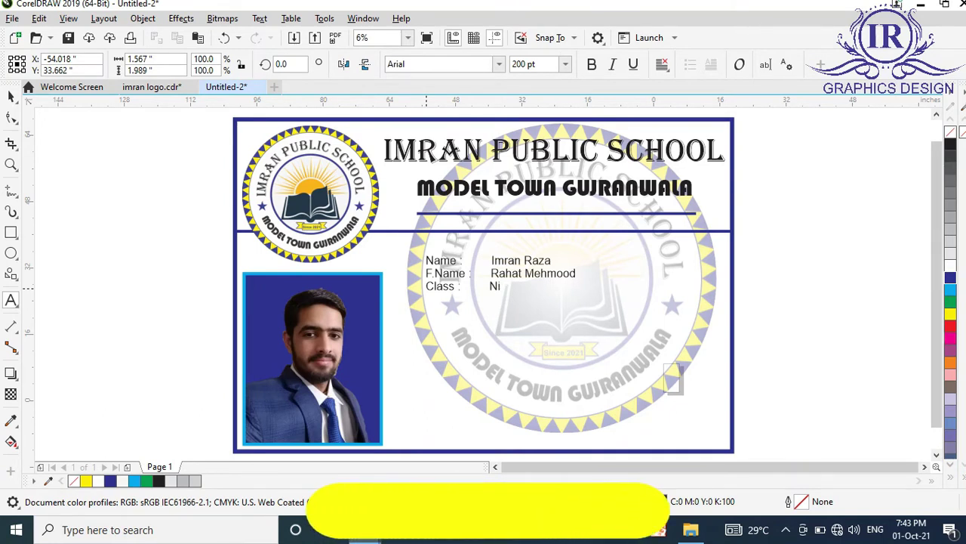
key("BackSpace")
type("Nine")
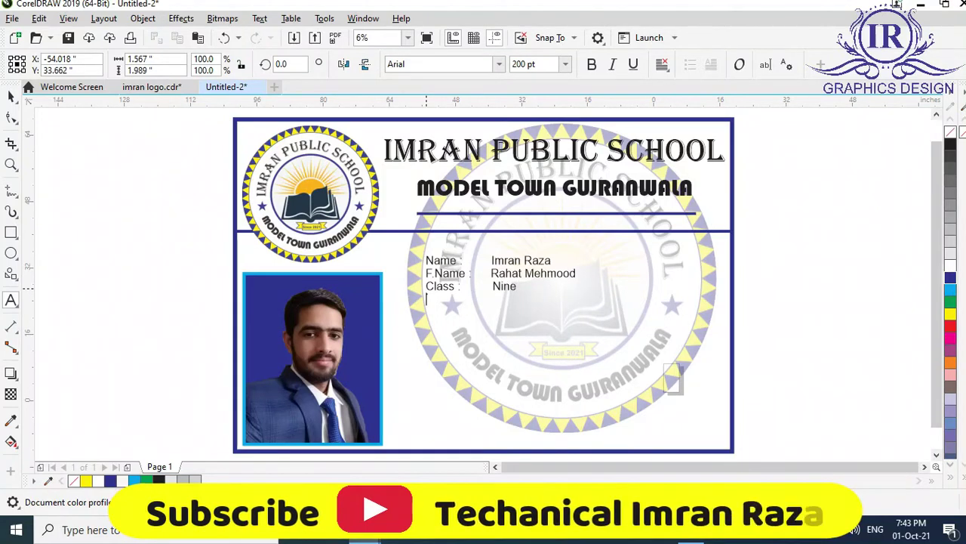
Add the Roll No : 12, City : Gujranwala and Country : Pakistan lines, then select the details block.
key("Return")
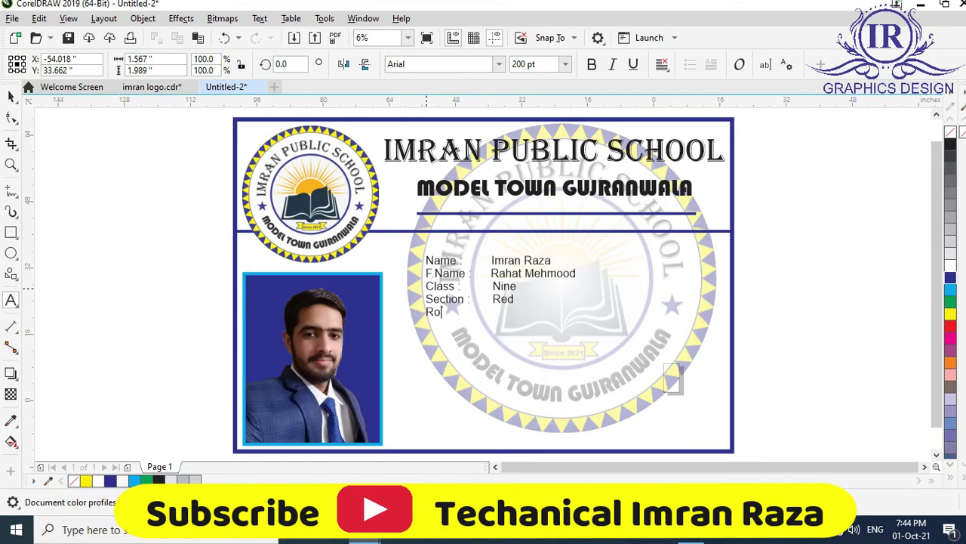
type("N")
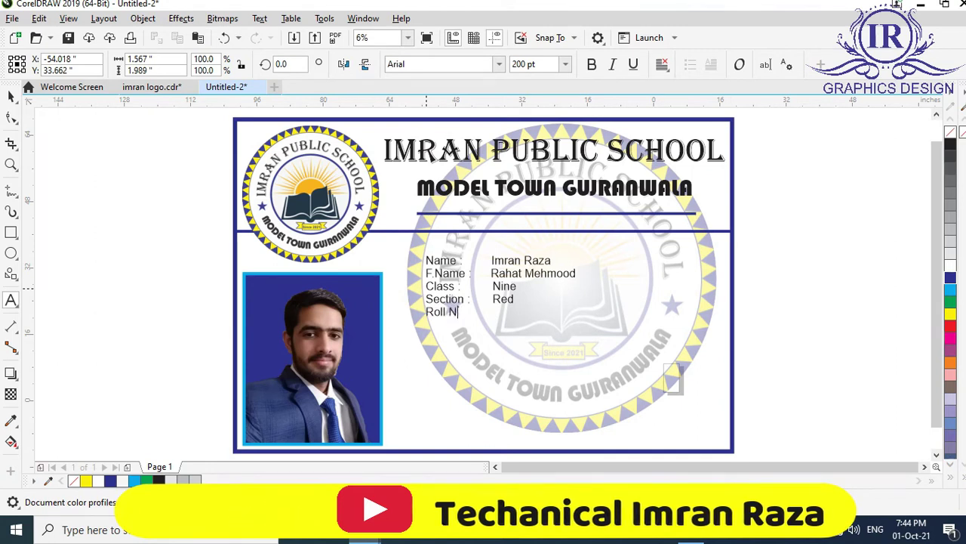
type("o :   ")
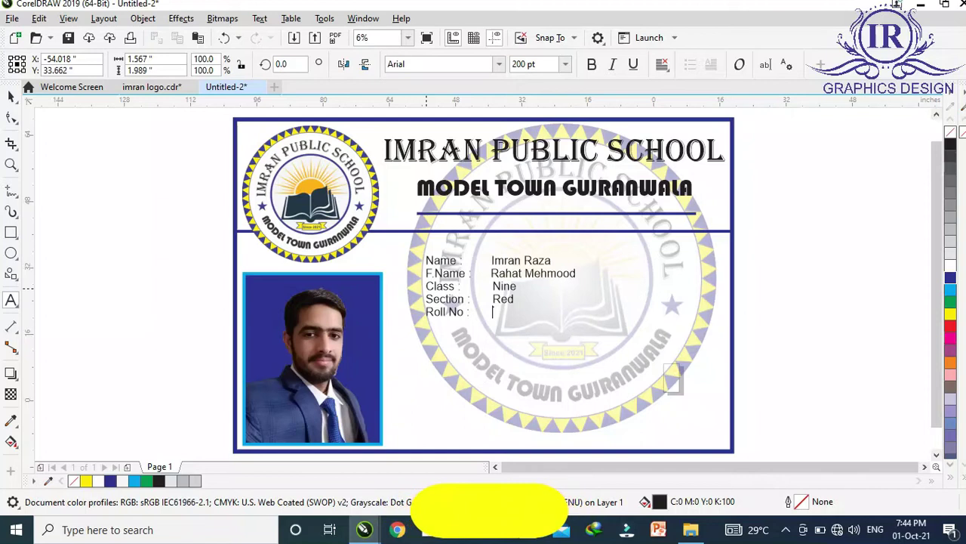
type("12")
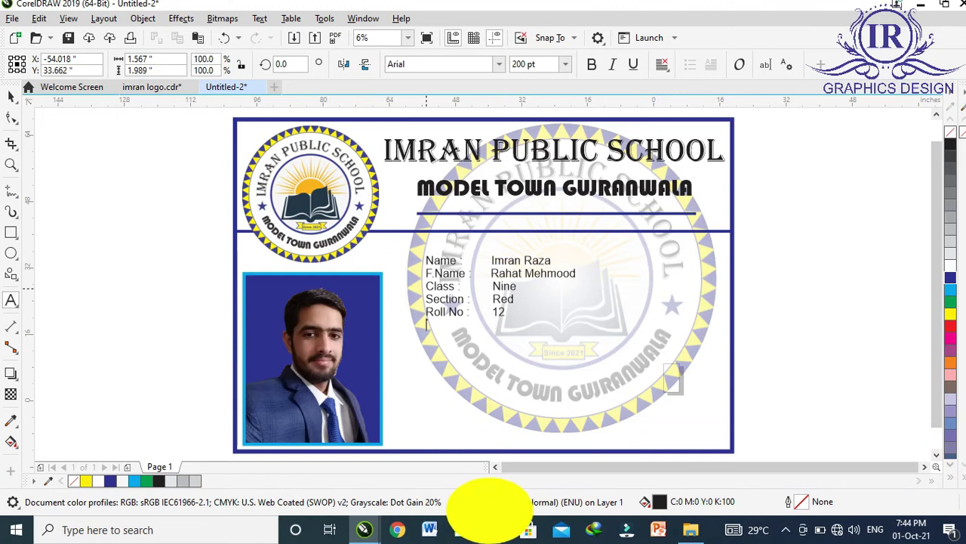
key("Return")
type("C")
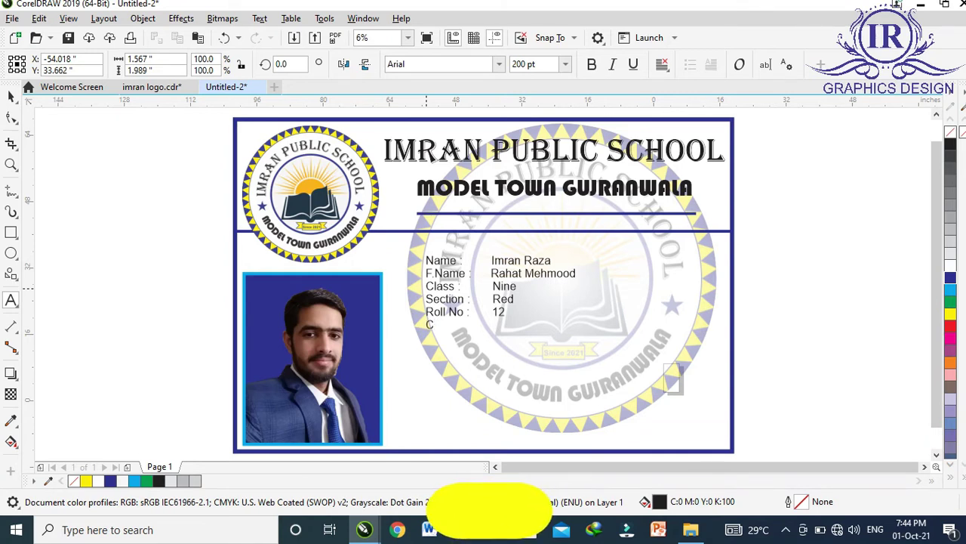
type("ity ")
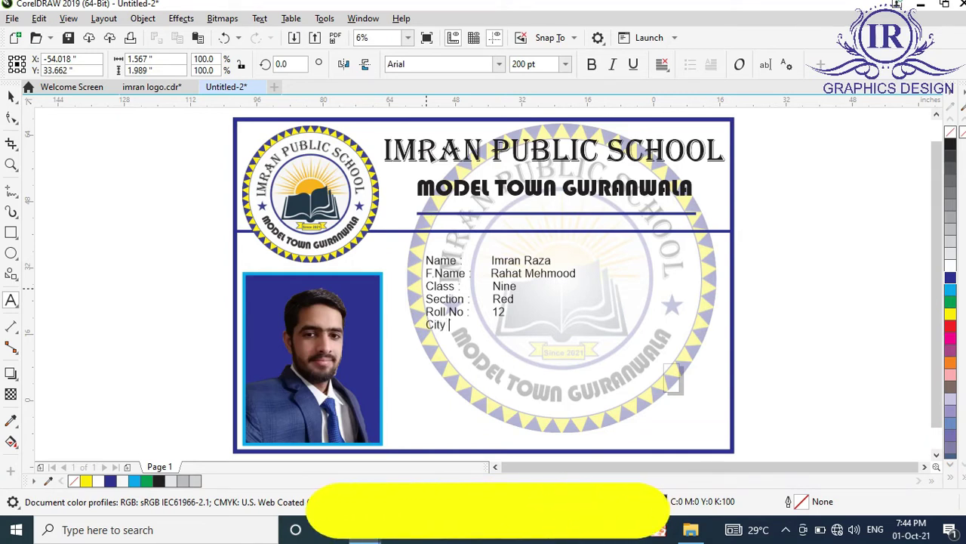
type(":       ")
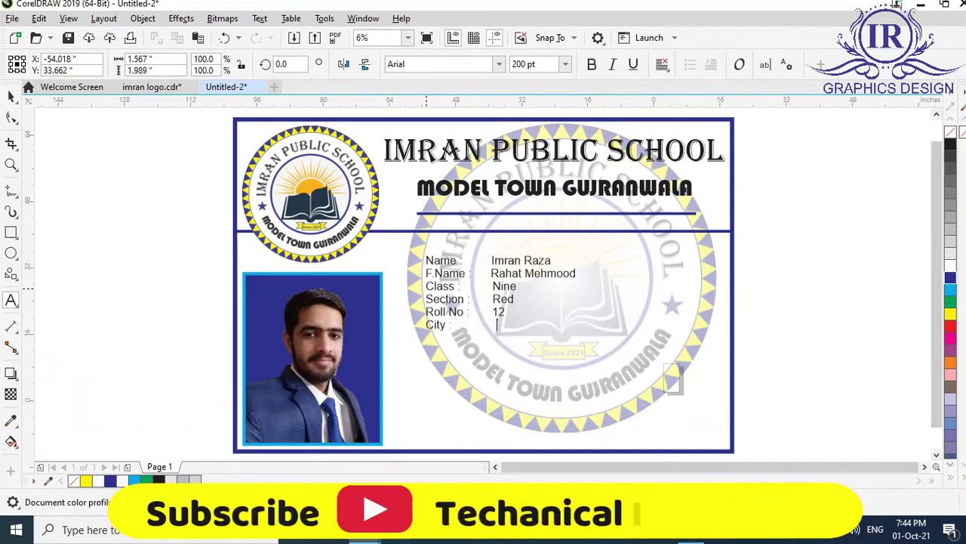
type("Gujranwala")
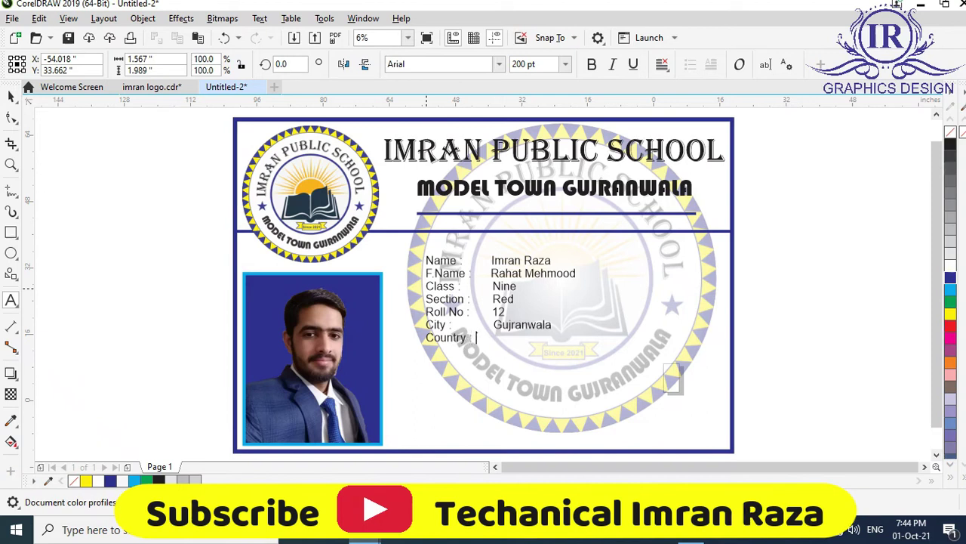
type("Pak")
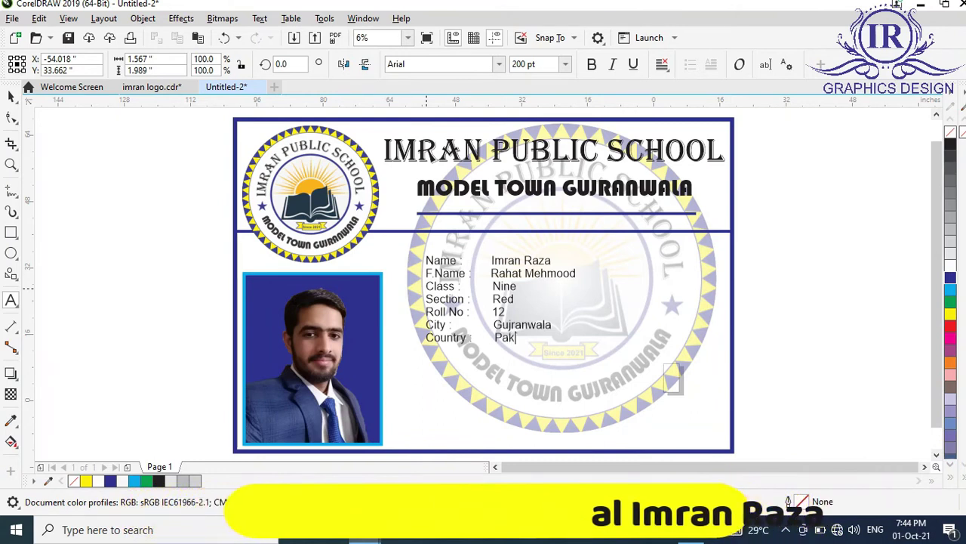
type("istan")
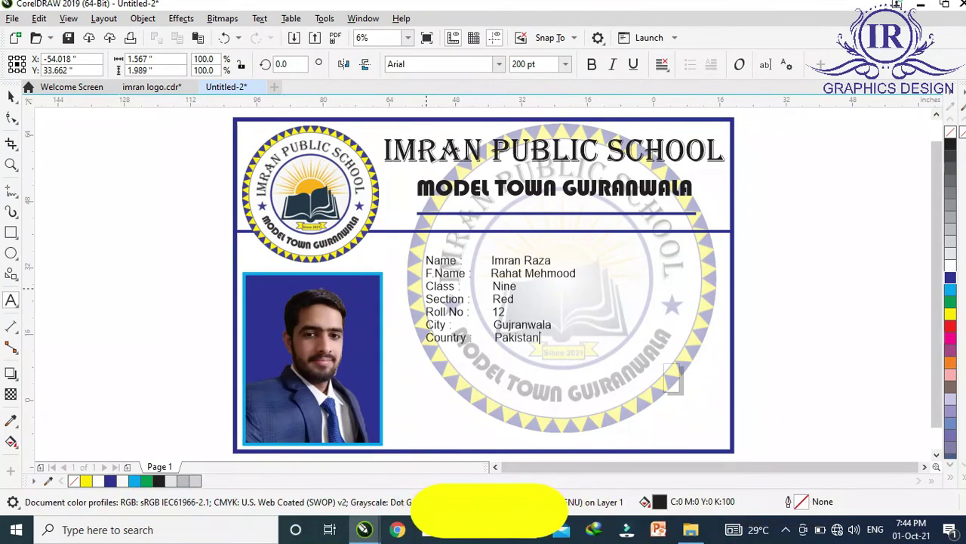
key("ctrl+space")
Scale up the student details text block, then shift it up and left beside the photo.
left_click_drag(582, 359, 660, 434)
left_click(654, 421)
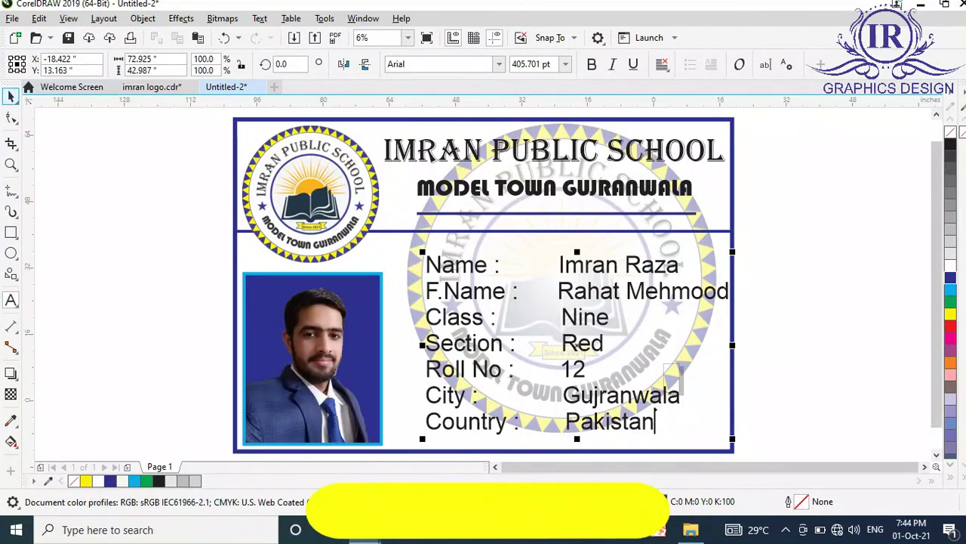
key("ctrl+space")
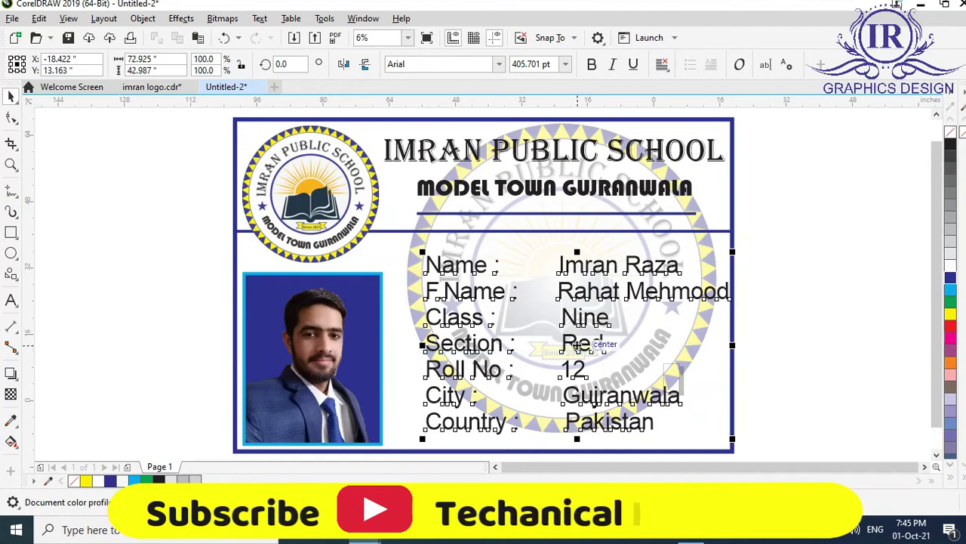
key("Escape")
left_click_drag(577, 345, 555, 330)
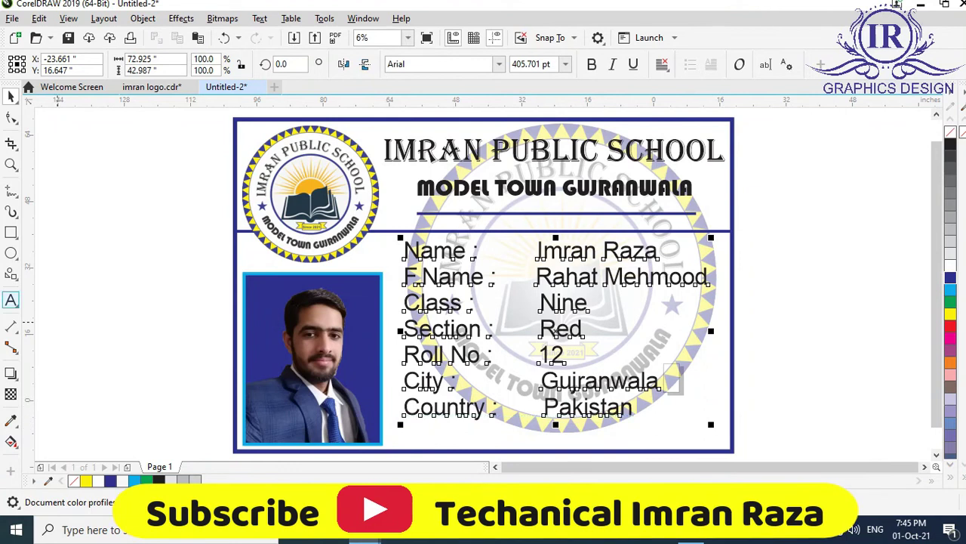
Delete the Country: Pakistan line from the student details.
key("BackSpace")
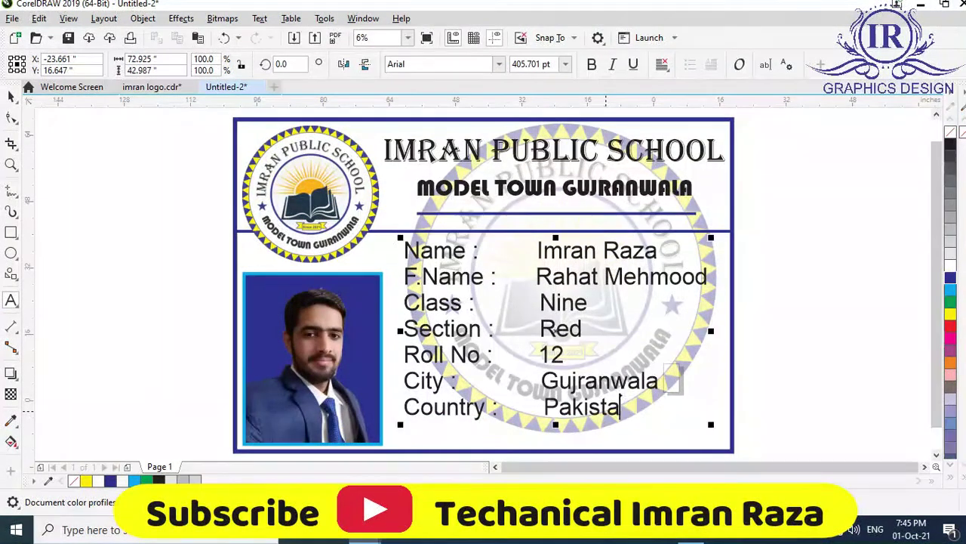
key("BackSpace")
key("BackSpace")
key("BackSpace")
key("BackSpace")
key("BackSpace")
key("BackSpace")
key("BackSpace")
key("BackSpace")
key("BackSpace")
key("BackSpace")
key("BackSpace")
key("BackSpace")
key("BackSpace")
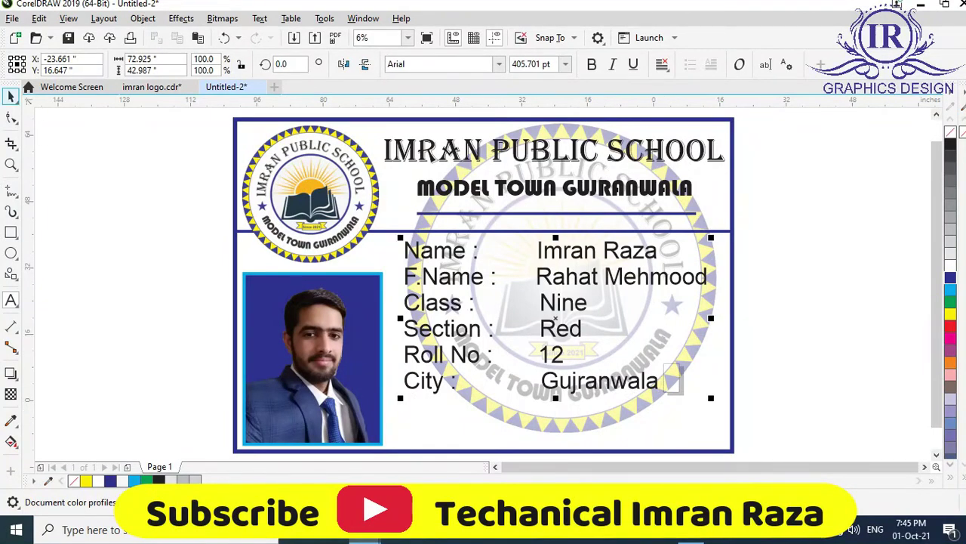
key("F10")
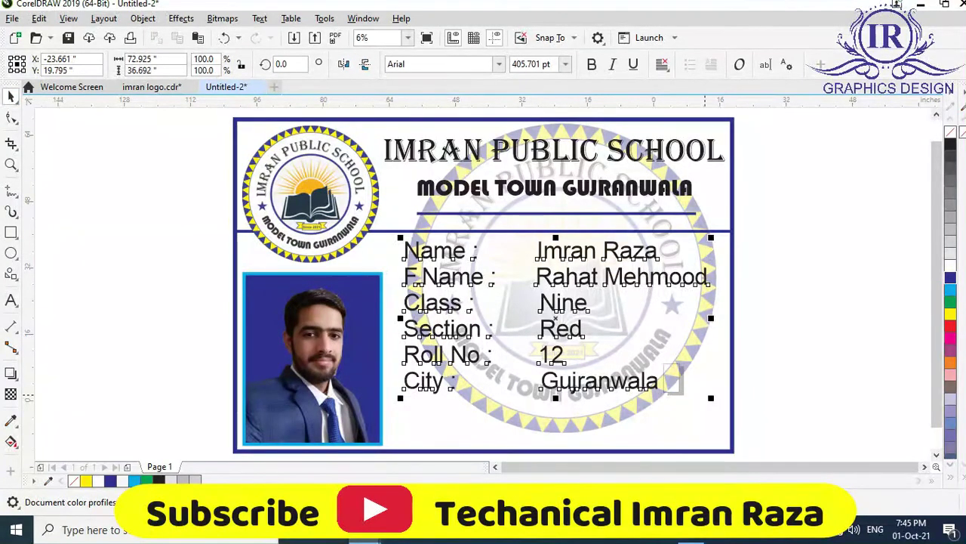
Enlarge the details block to about 105% and nudge it left and down.
left_click_drag(711, 398, 727, 406)
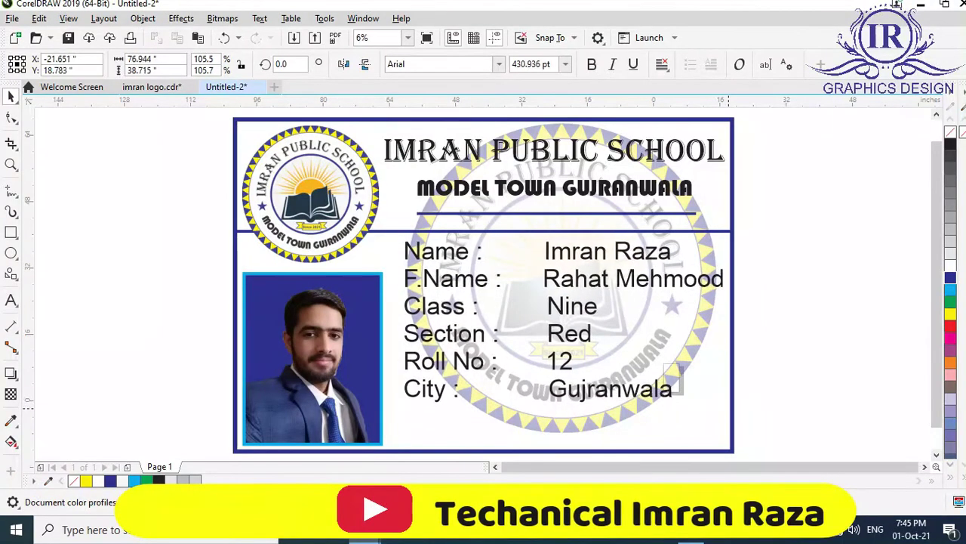
key("F10")
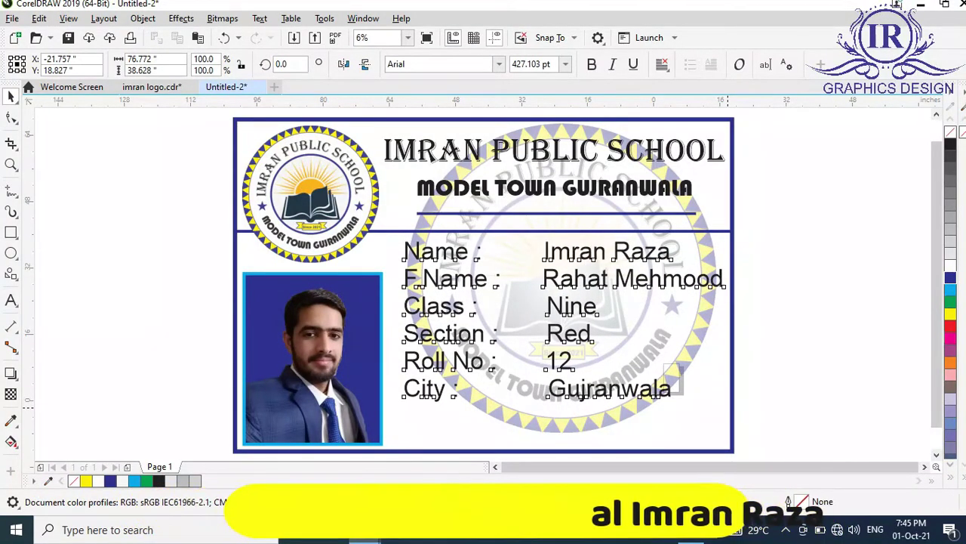
key("Left")
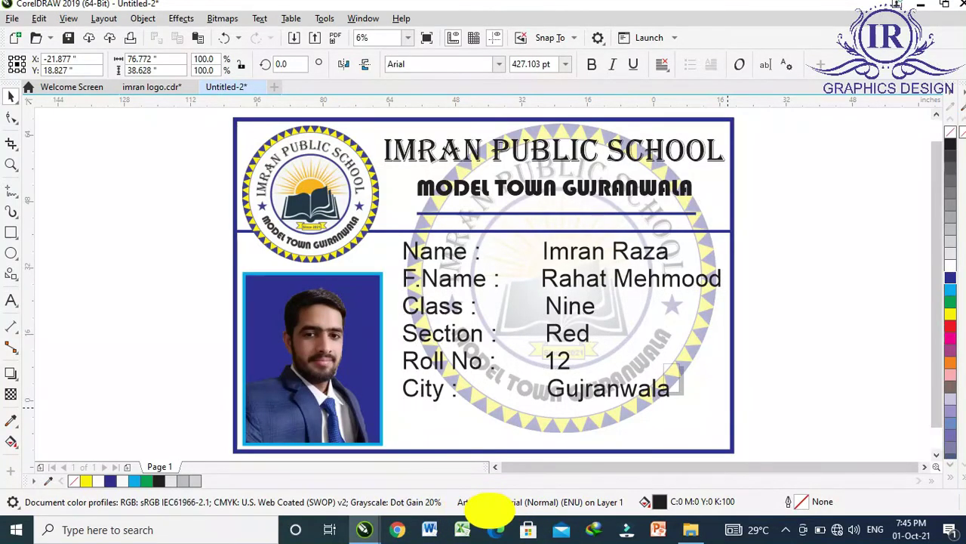
key("Left")
key("Left")
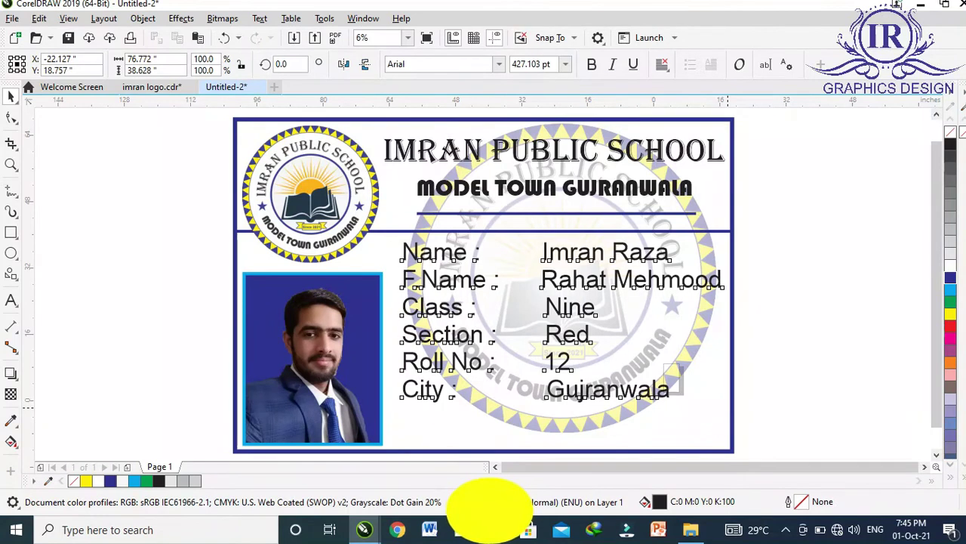
key("Down")
key("Down")
key("Down")
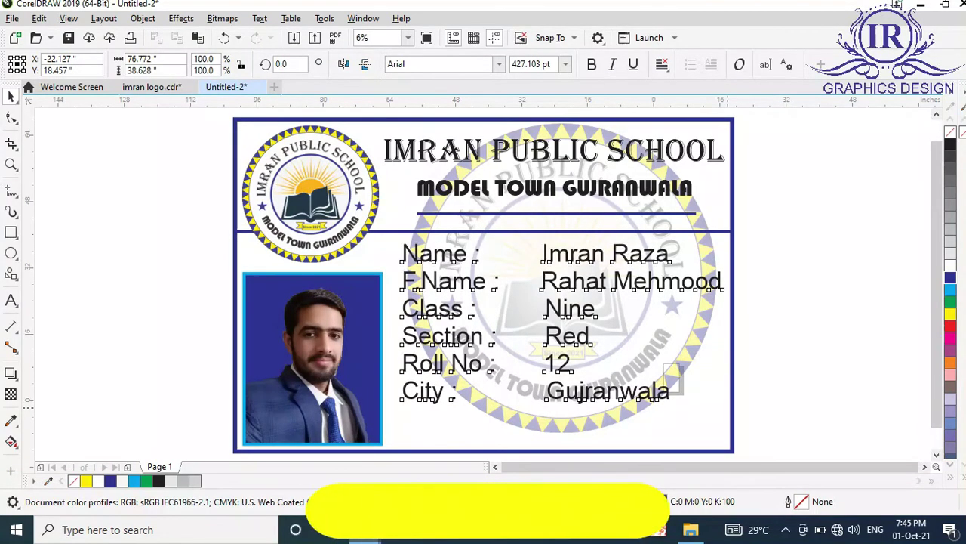
key("Down")
key("Down")
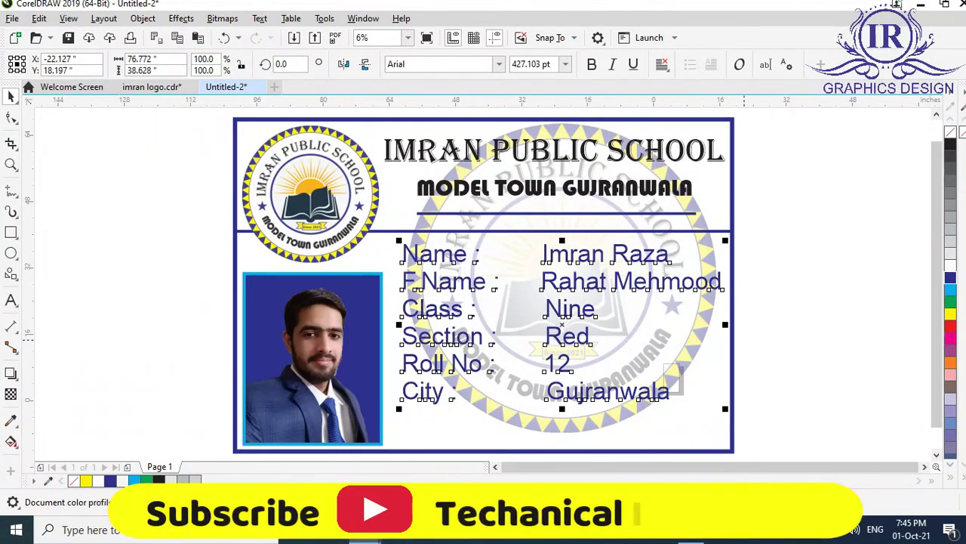
Make the student details text black and bold.
left_click(951, 314)
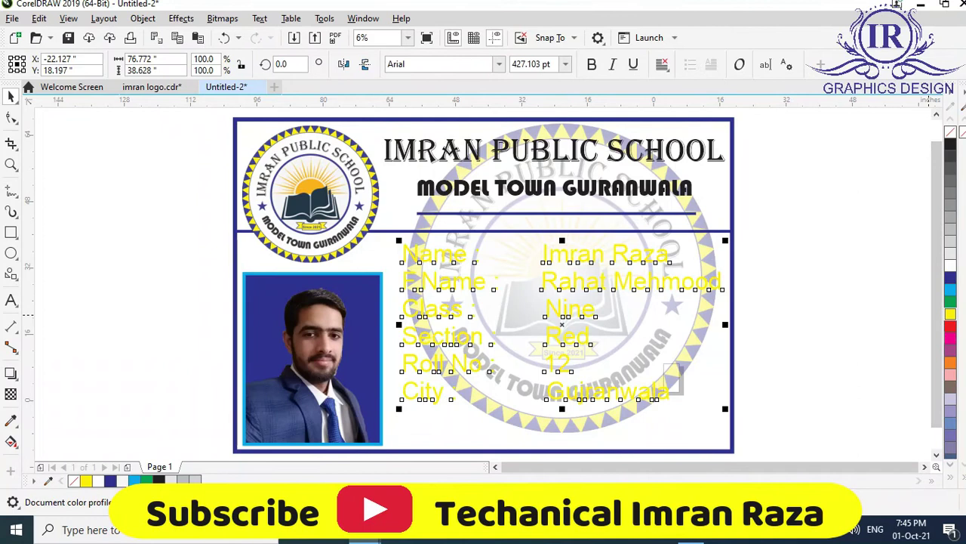
left_click(951, 143)
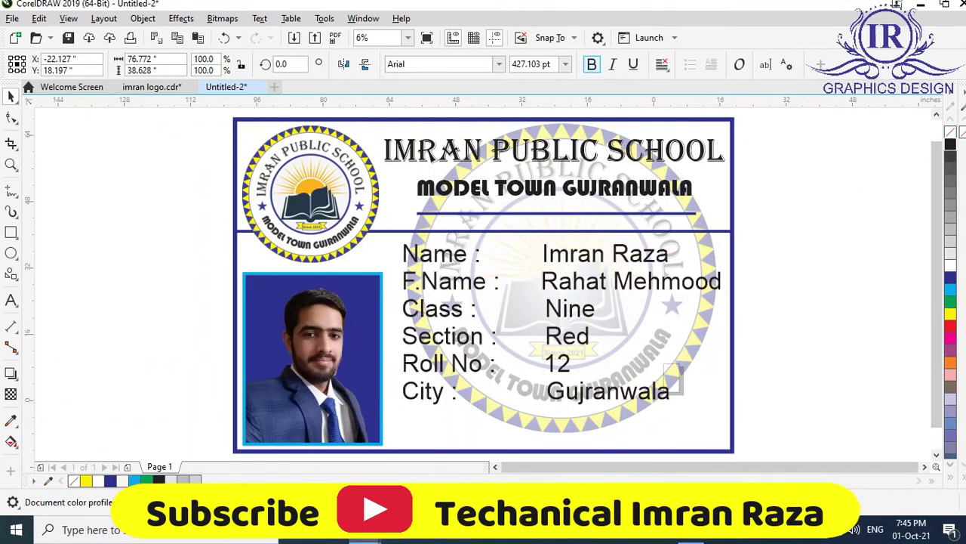
left_click(591, 64)
Enlarge the bold details slightly and move them a little left toward the photo.
key("Left")
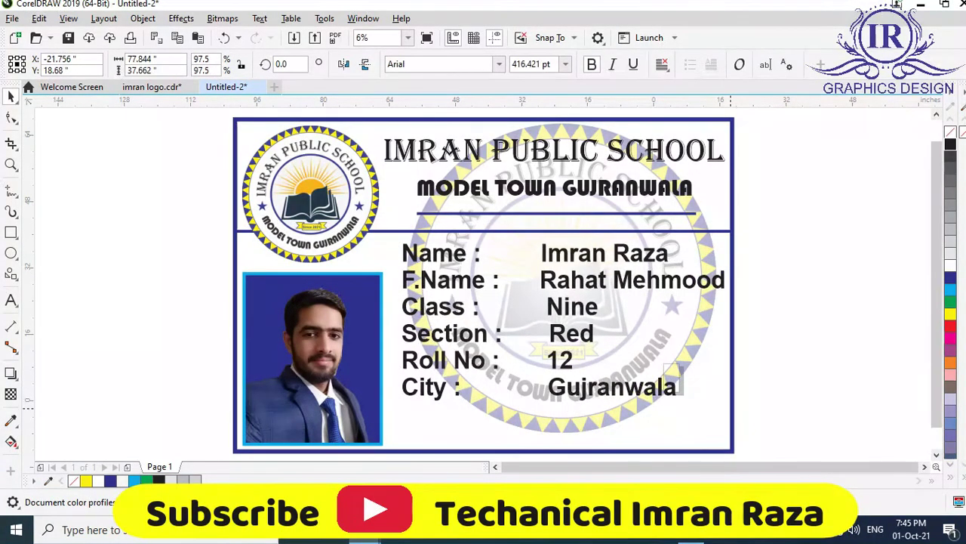
left_click_drag(724, 402, 731, 406)
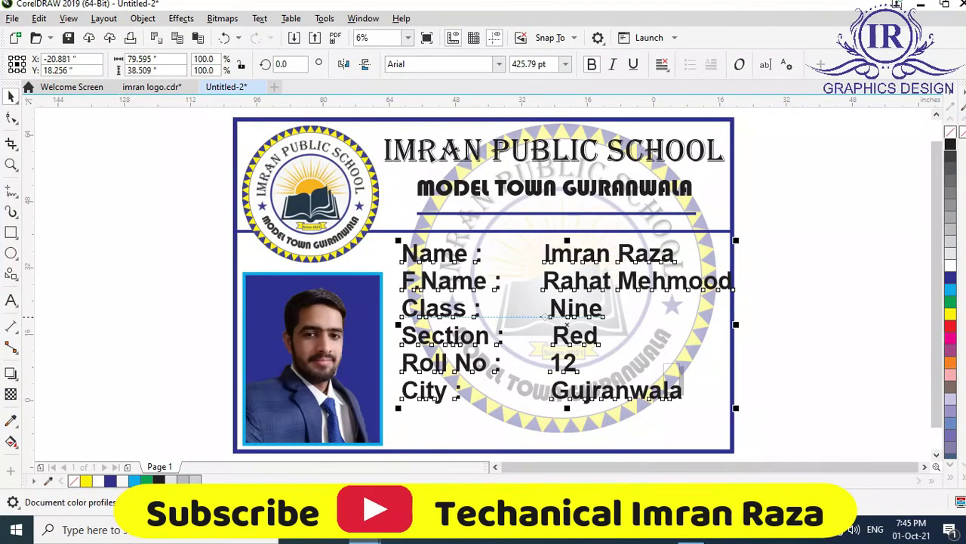
left_click_drag(566, 325, 561, 326)
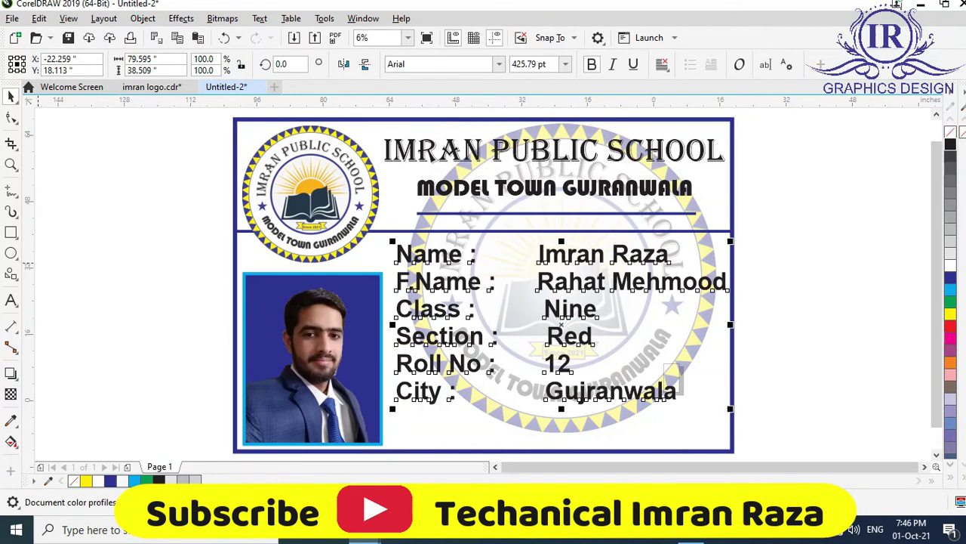
Adjust spacing around the Name, Class and City colons and trim spaces before Gujranwala.
left_click(677, 390)
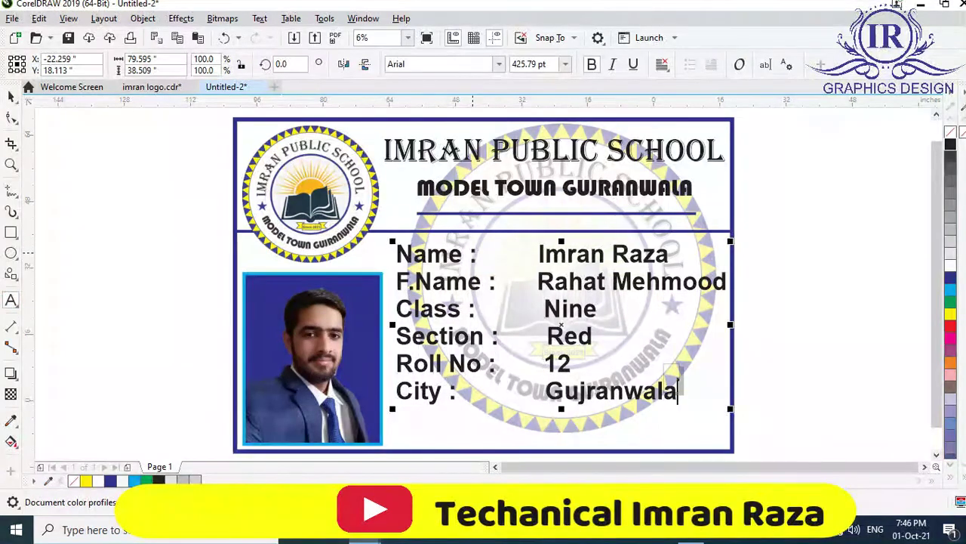
left_click(469, 254)
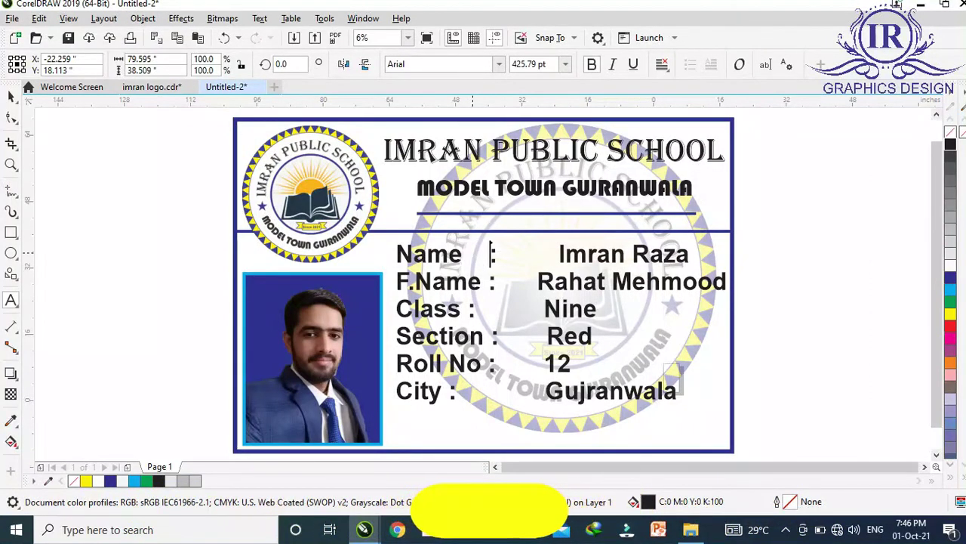
left_click(490, 308)
key("Left")
key("Left")
key("Left")
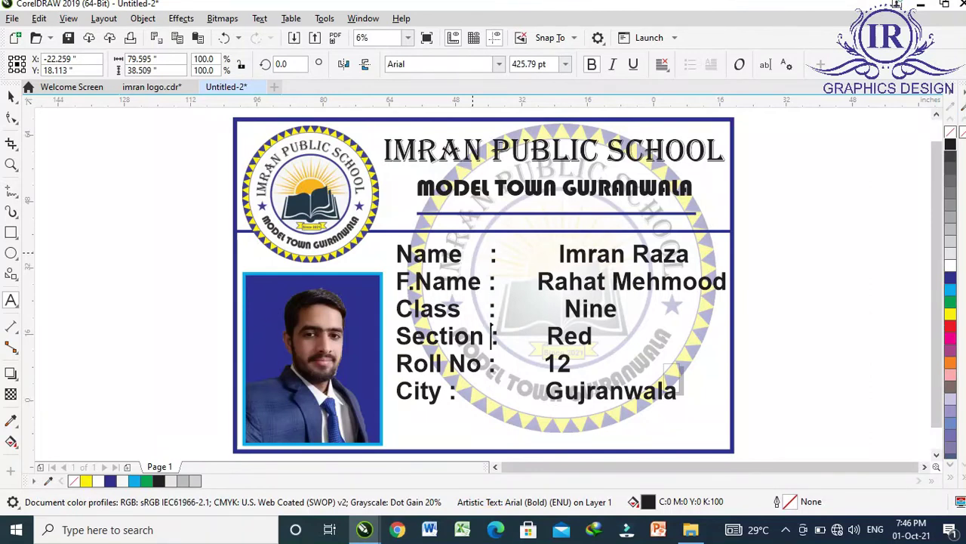
left_click(489, 510)
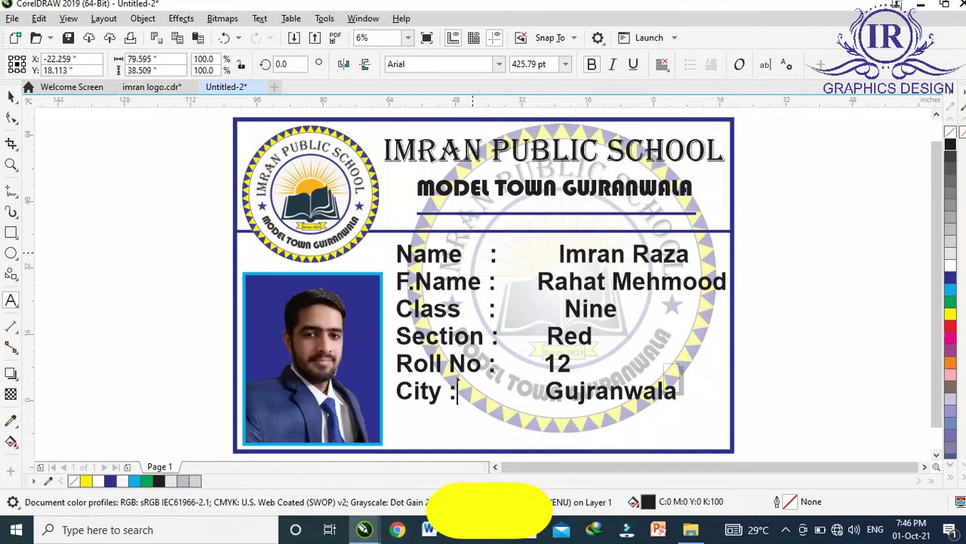
key("Left")
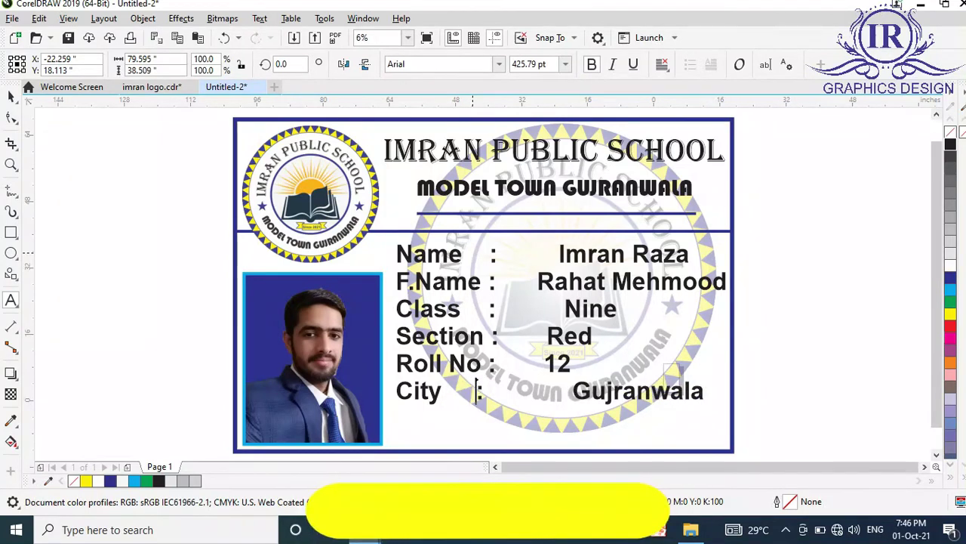
key("Right")
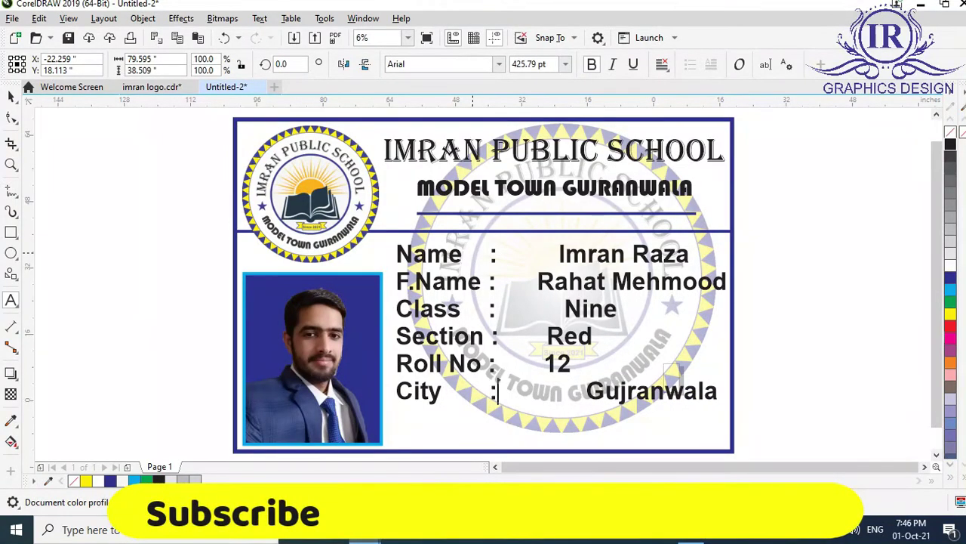
left_click(587, 391)
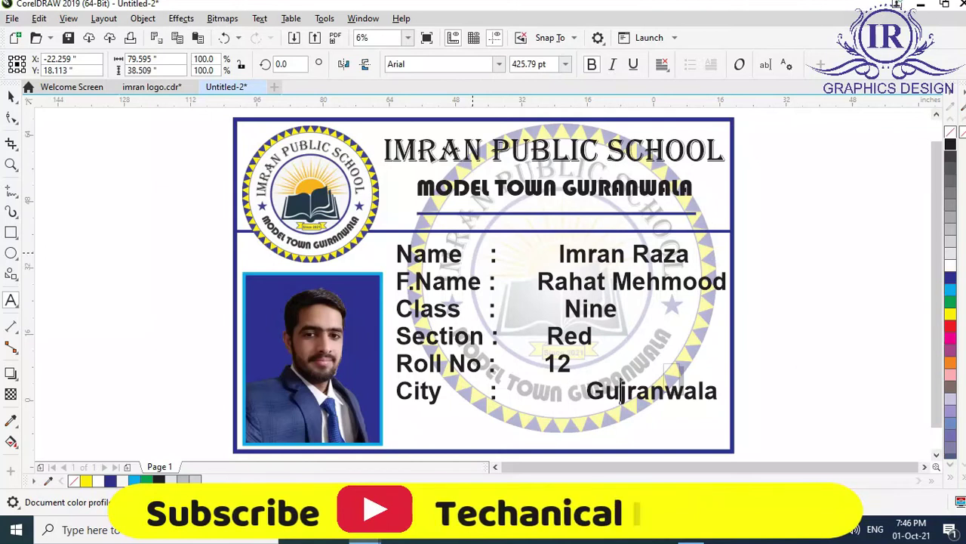
key("BackSpace")
key("BackSpace")
key("BackSpace")
key("BackSpace")
key("BackSpace")
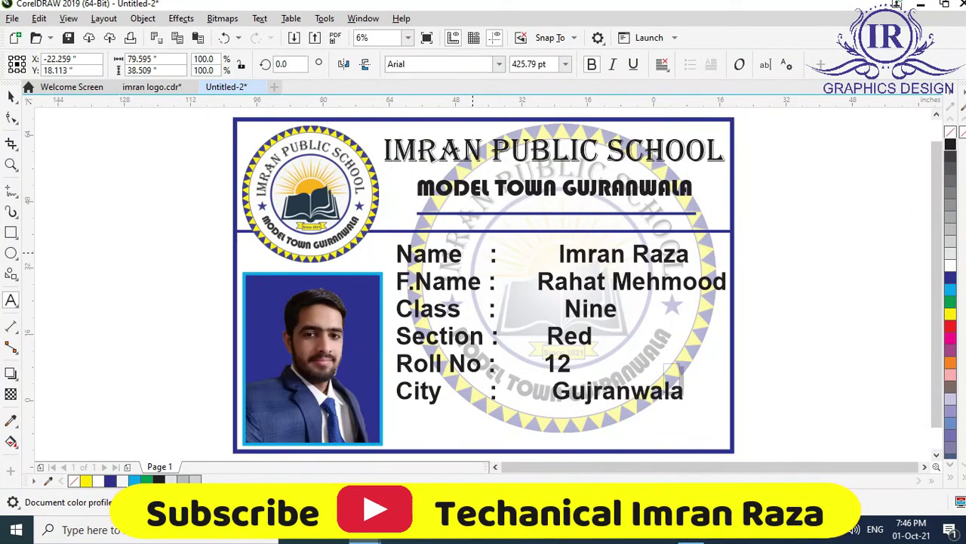
key("BackSpace")
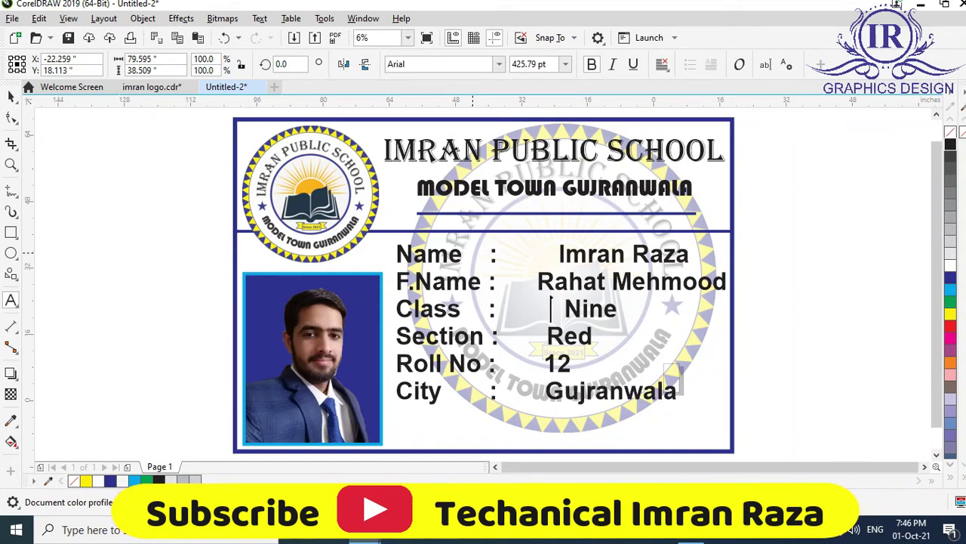
Remove extra spaces before Nine, Gujranwala, 12, Red and both name values to line them up.
key("BackSpace")
key("BackSpace")
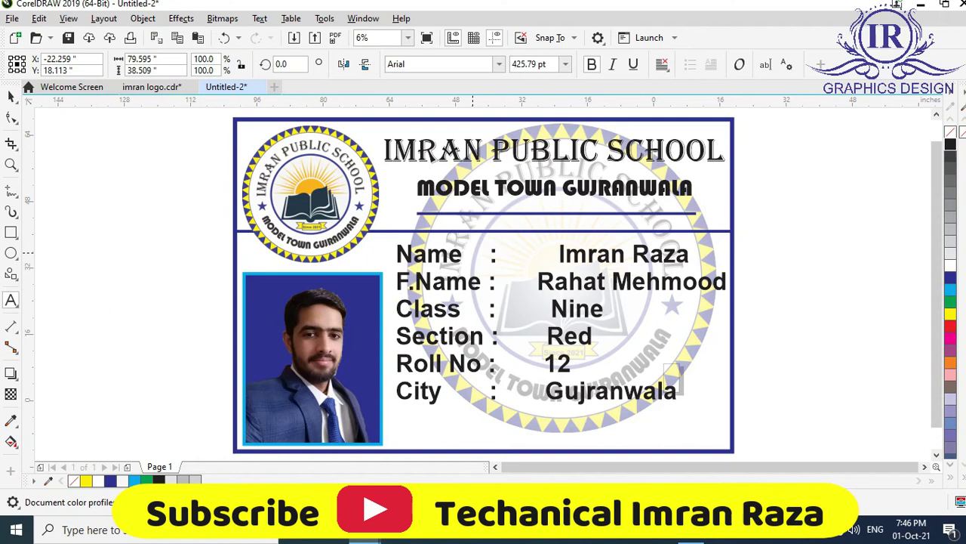
key("BackSpace")
key("Up")
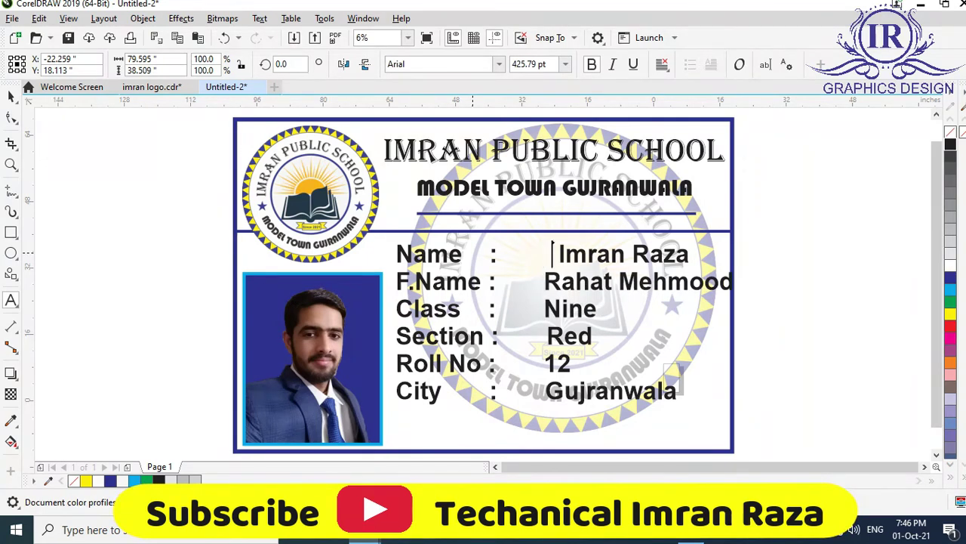
key("BackSpace")
key("BackSpace")
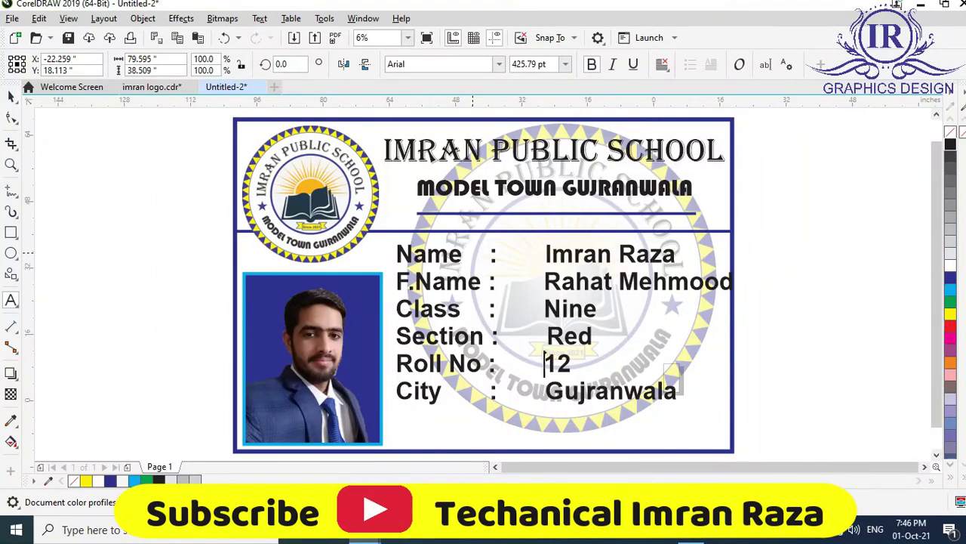
key("BackSpace")
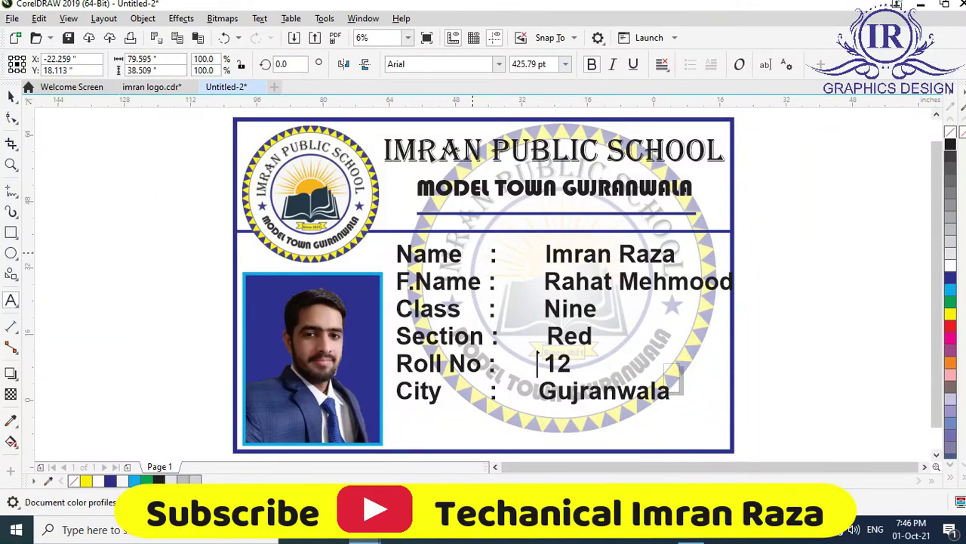
key("BackSpace")
left_click(545, 336)
key("BackSpace")
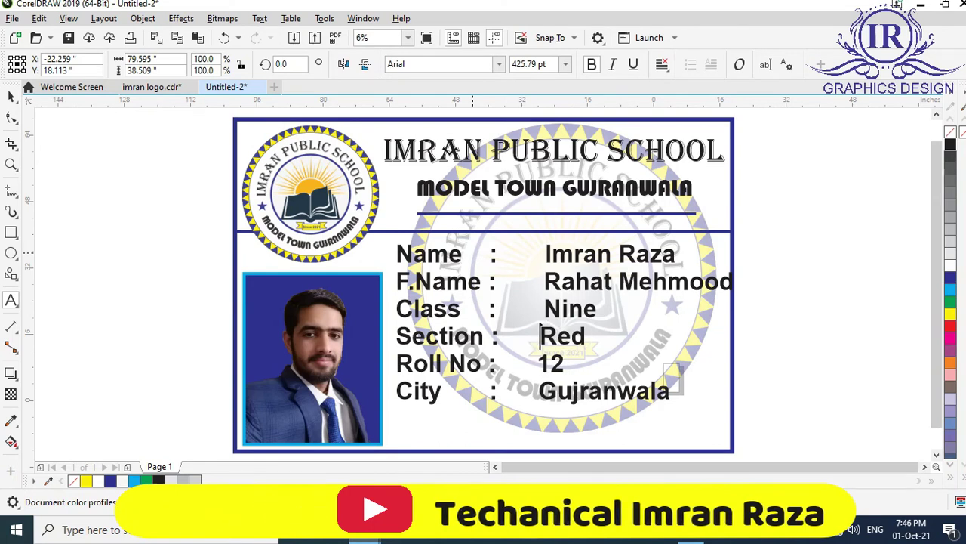
key("BackSpace")
left_click(543, 281)
key("BackSpace")
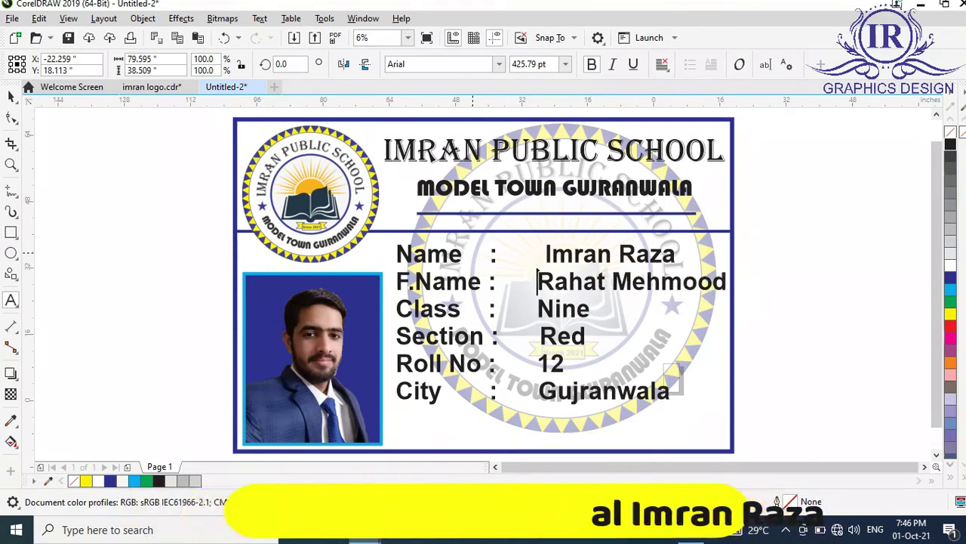
left_click(544, 254)
key("BackSpace")
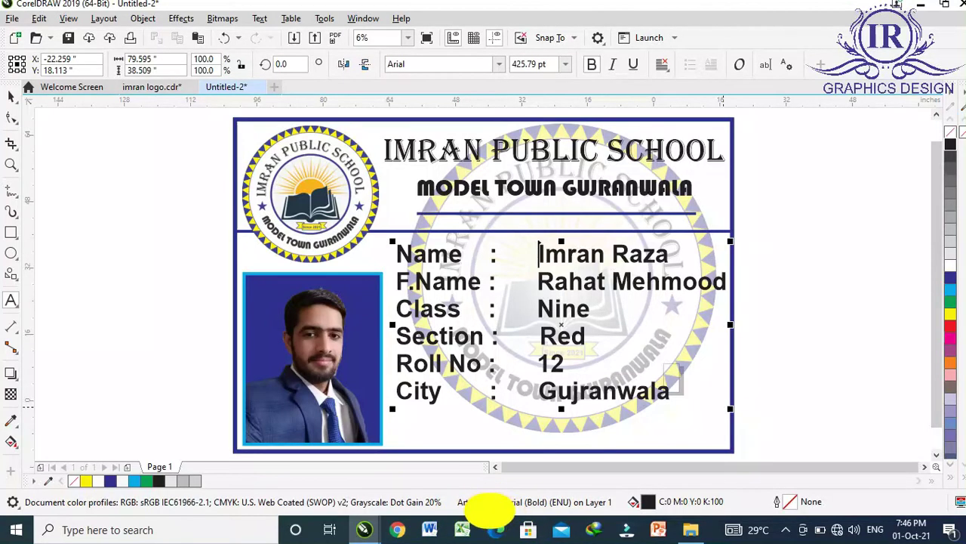
Nudge the aligned details block slightly down and left.
key("Escape")
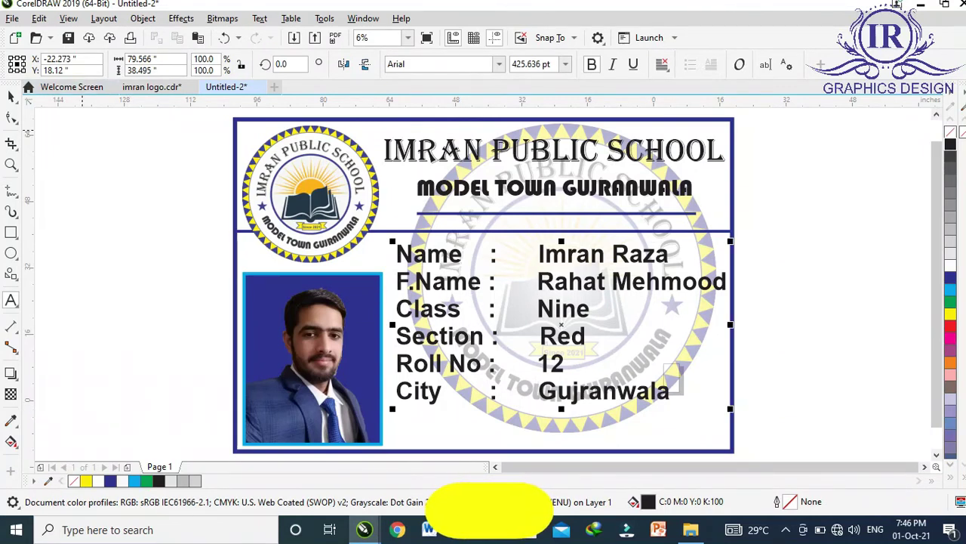
key("F10")
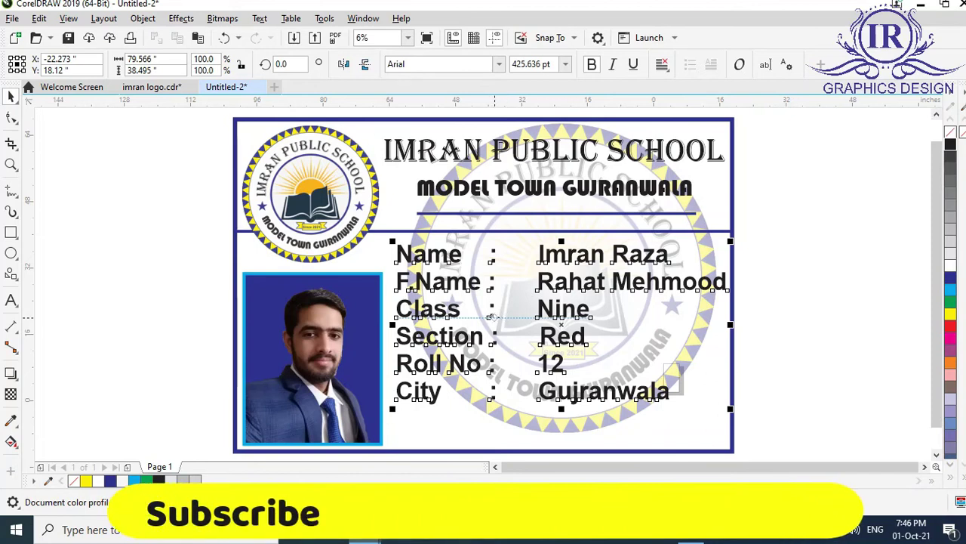
left_click_drag(561, 323, 559, 329)
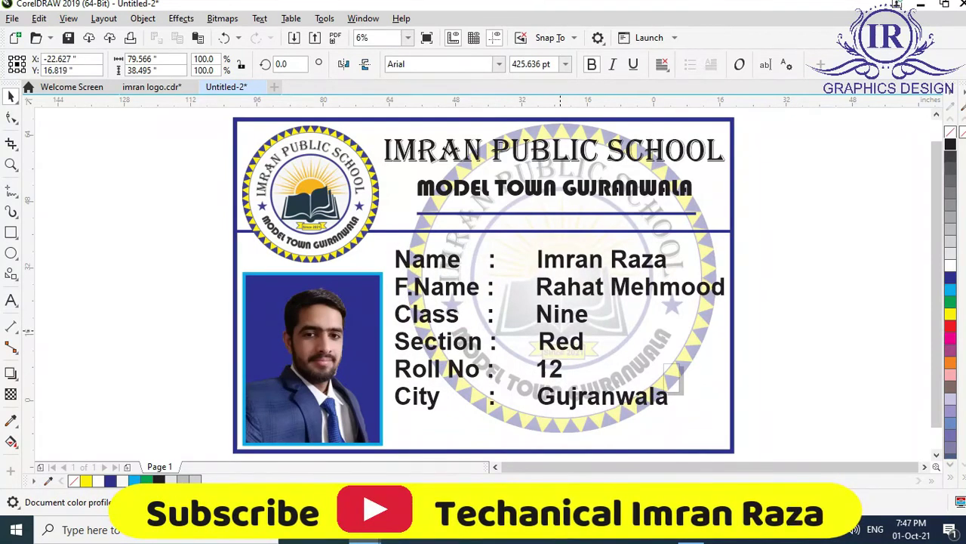
left_click(560, 330)
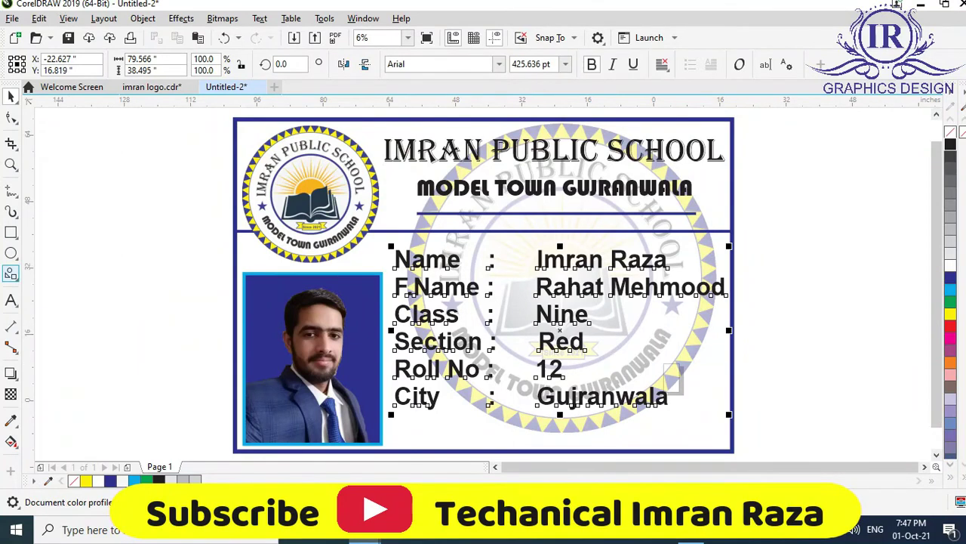
Draw a rectangle across the bottom of the card, stretched to its right border.
left_click(12, 232)
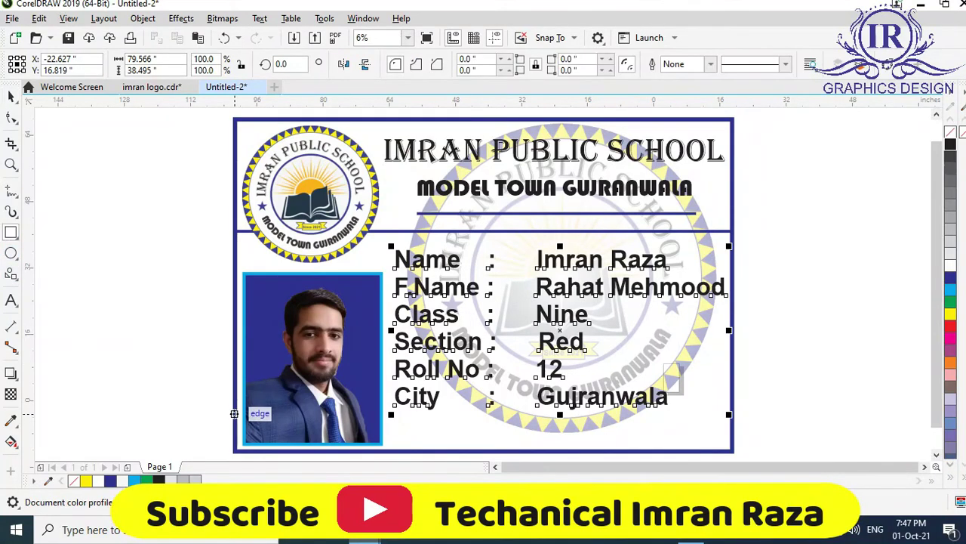
left_click_drag(234, 417, 731, 450)
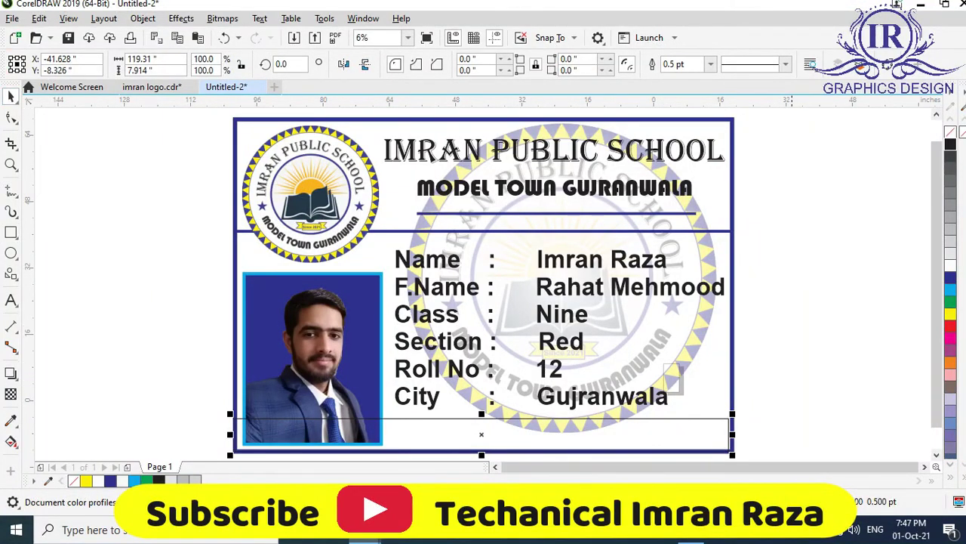
scroll(483, 302, "down", 1)
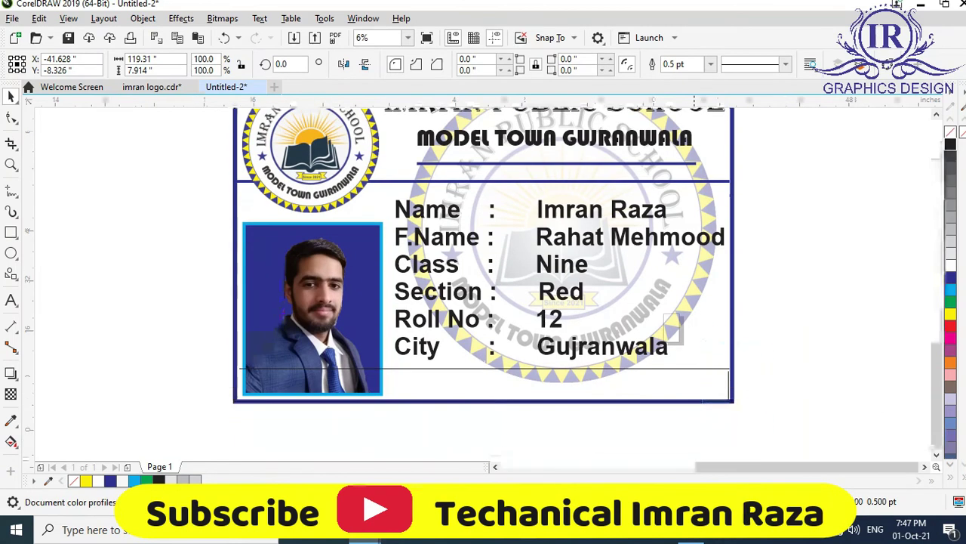
scroll(731, 423, "up", 3)
left_click_drag(480, 234, 491, 234)
key("F4")
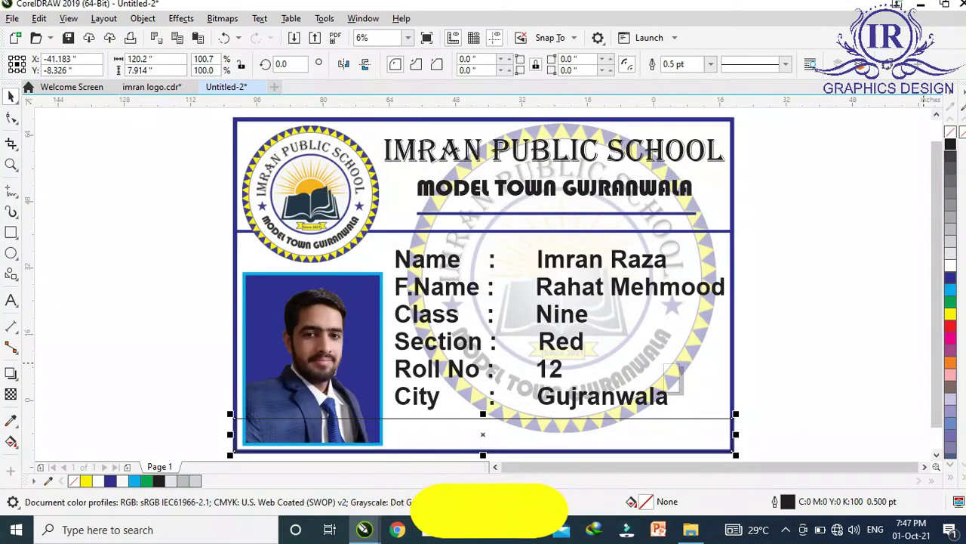
Fill the bottom bar dark blue and bring the framed photo to the front.
left_click(951, 278)
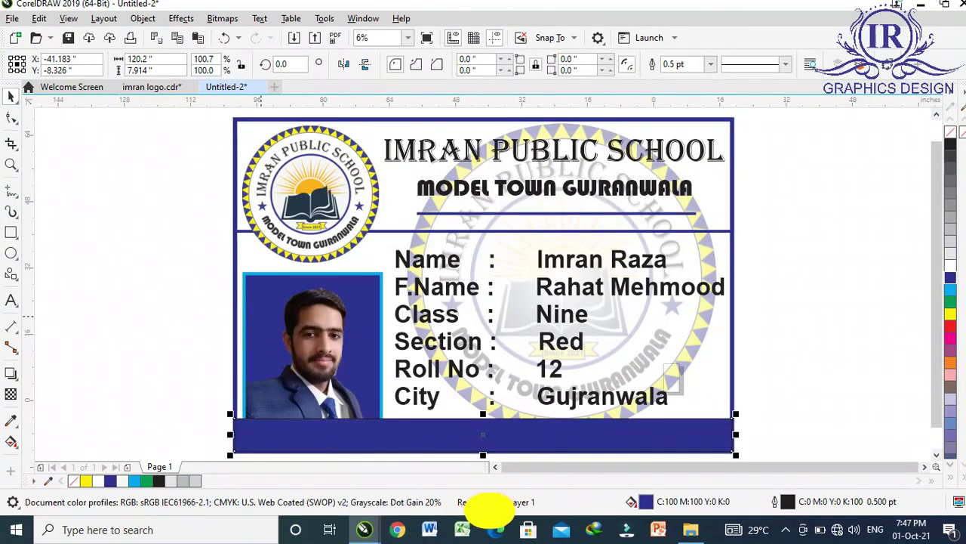
left_click(264, 339)
right_click(264, 340)
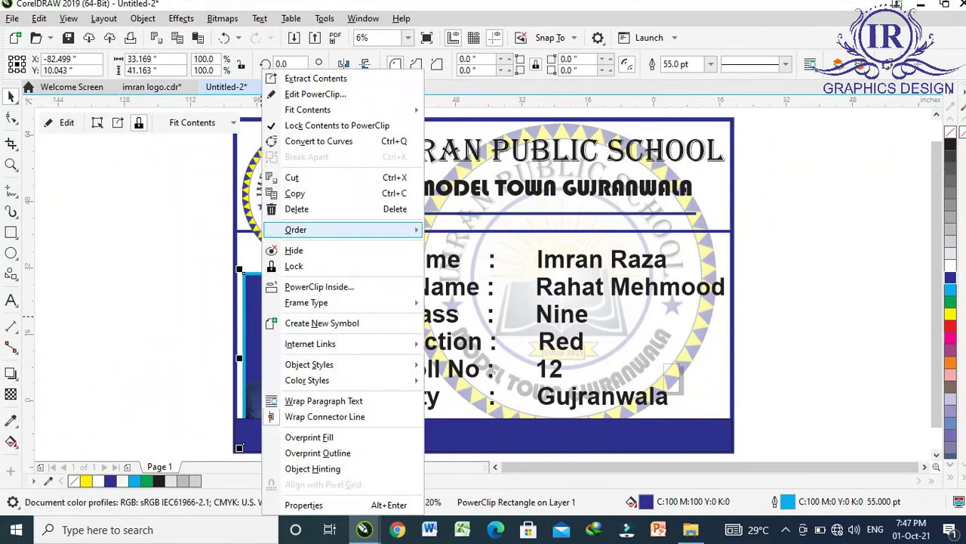
mouse_move(296, 229)
left_click(475, 226)
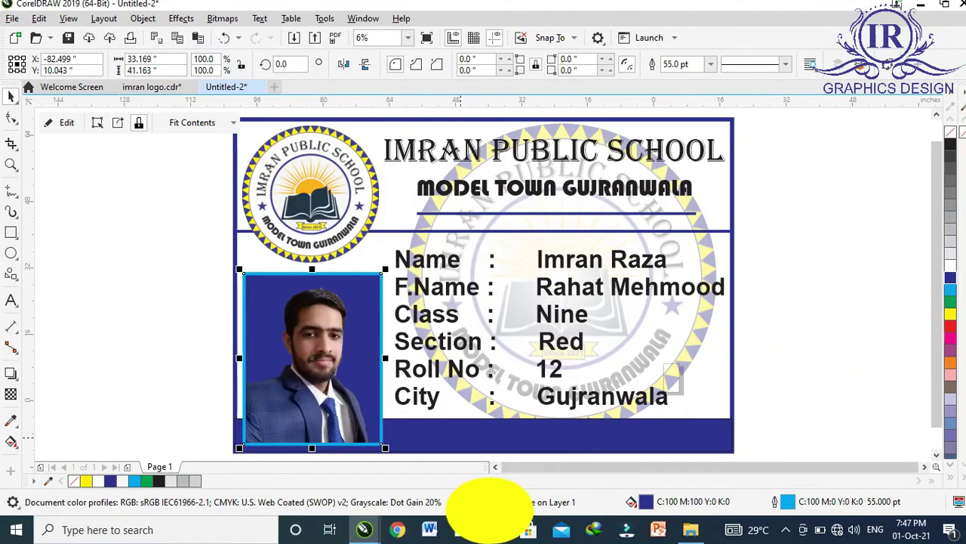
left_click(397, 434)
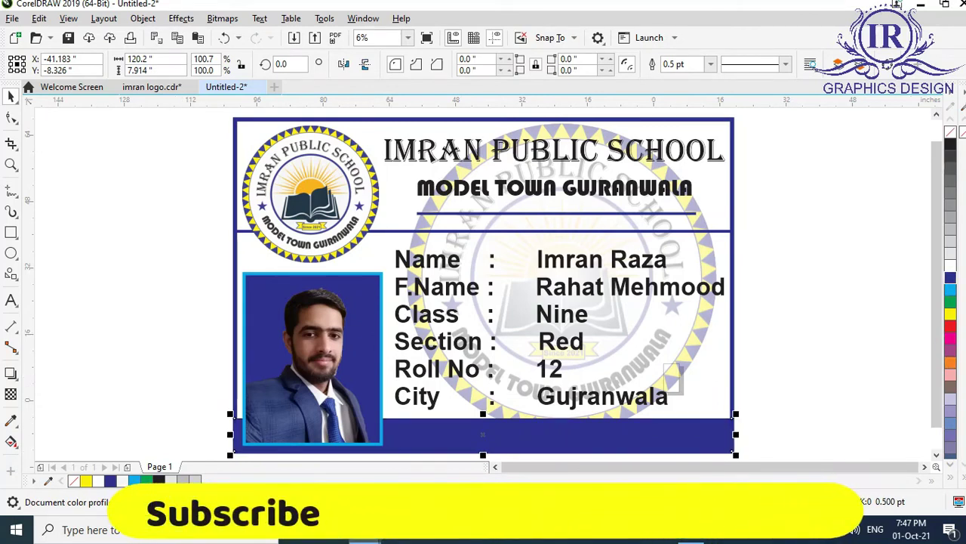
Add the 'This Card is valid for One Year' text and place it on the blue bar.
key("F8")
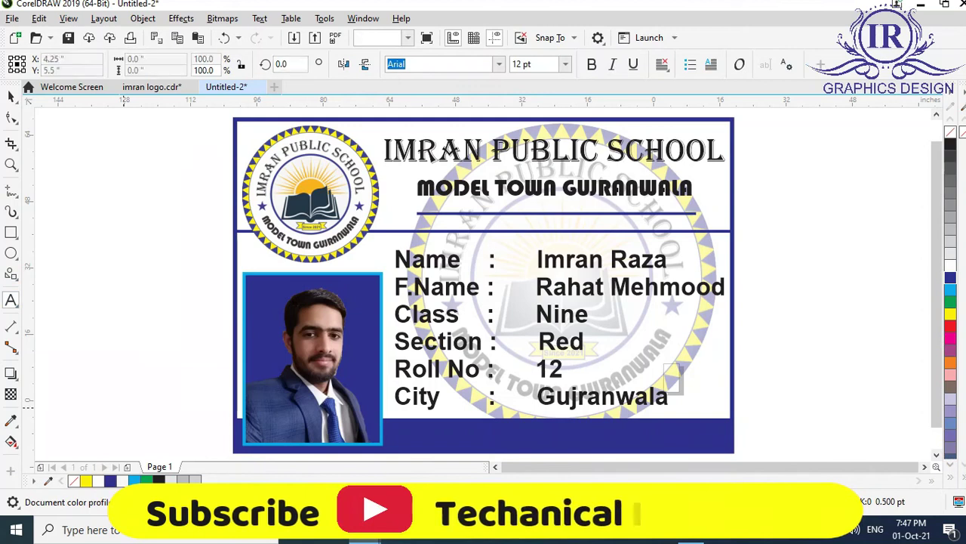
left_click_drag(123, 407, 125, 408)
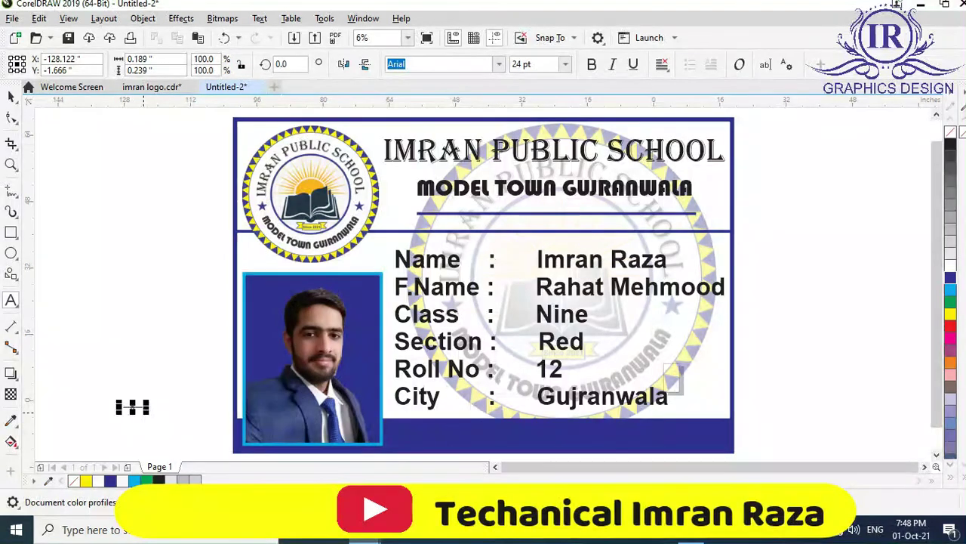
type("This Card is valid for One Year")
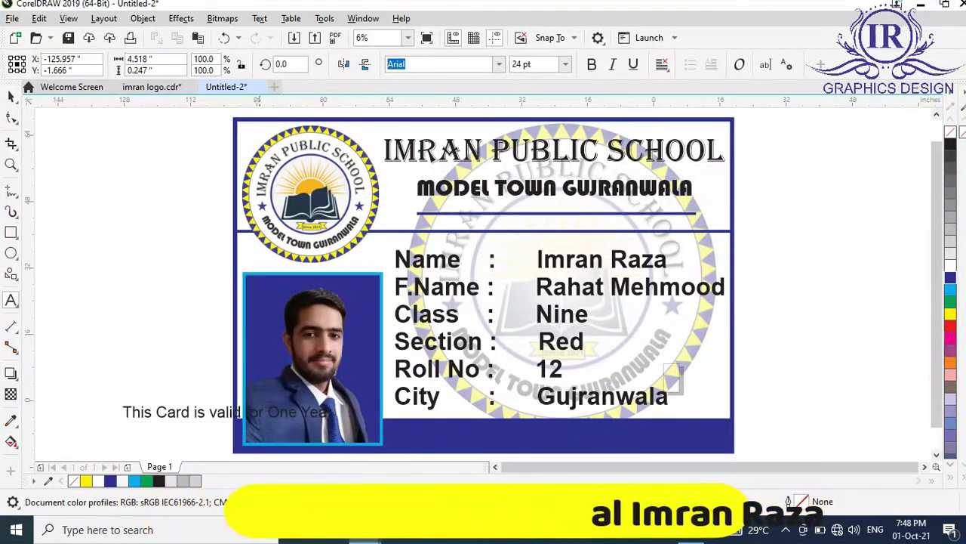
scroll(231, 412, "down", 1)
left_click_drag(230, 412, 492, 389)
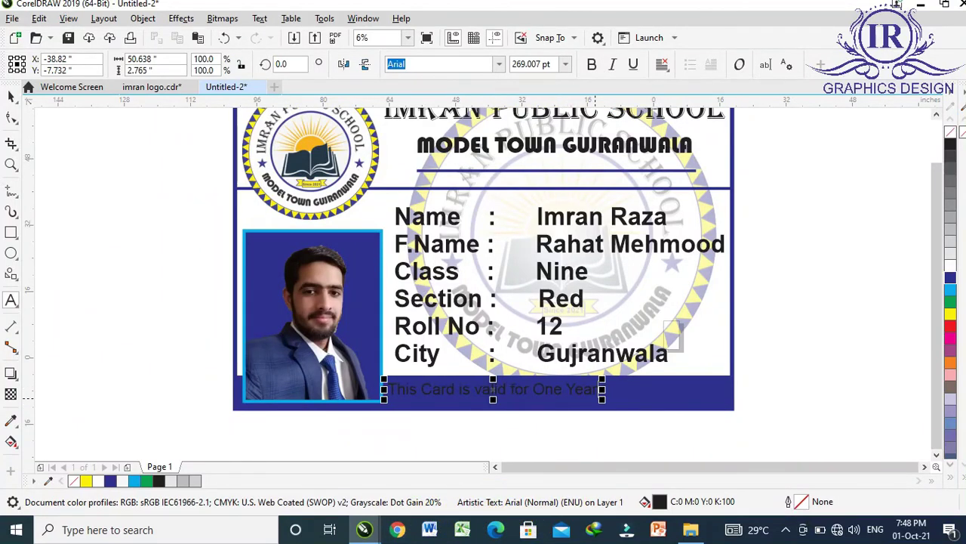
left_click(489, 511)
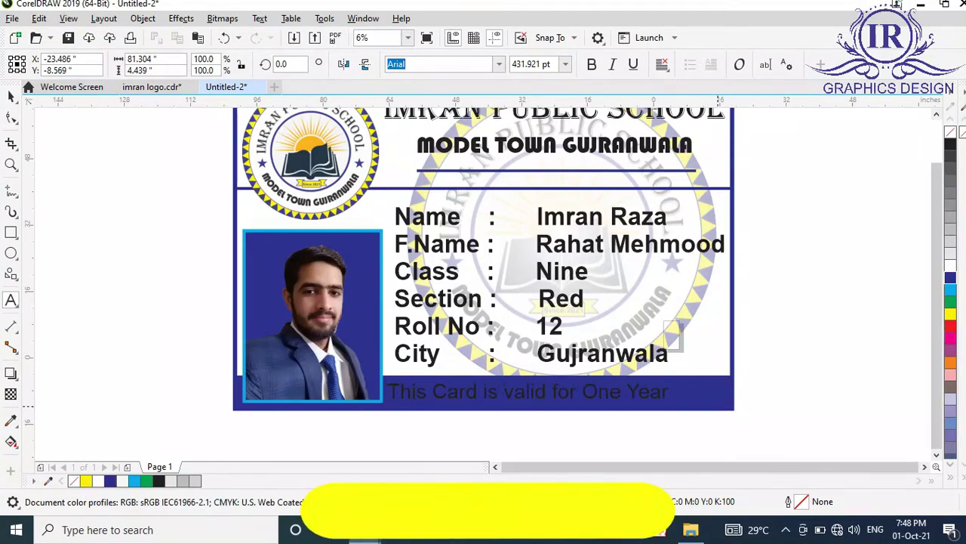
Centre the validity text horizontally on the blue footer bar.
key("ctrl+space")
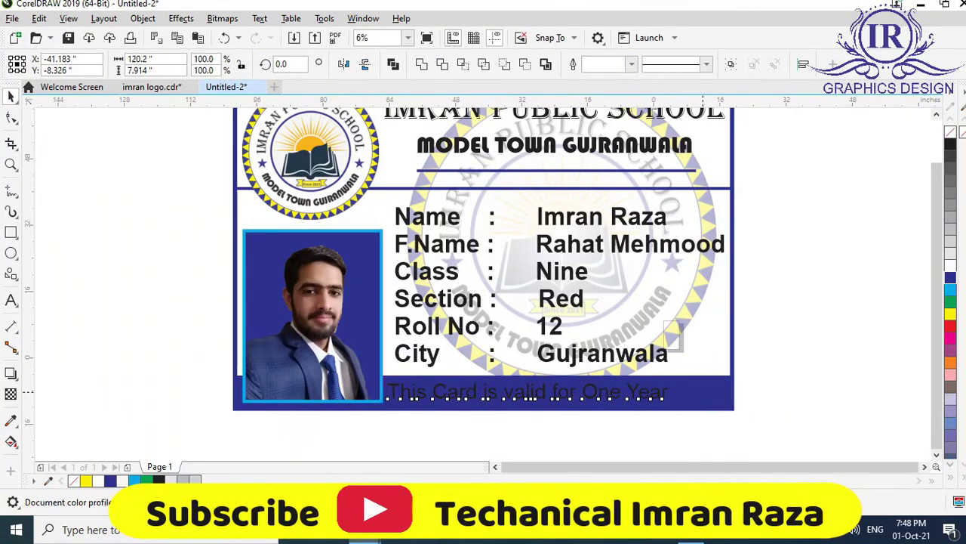
key("c")
key("Escape")
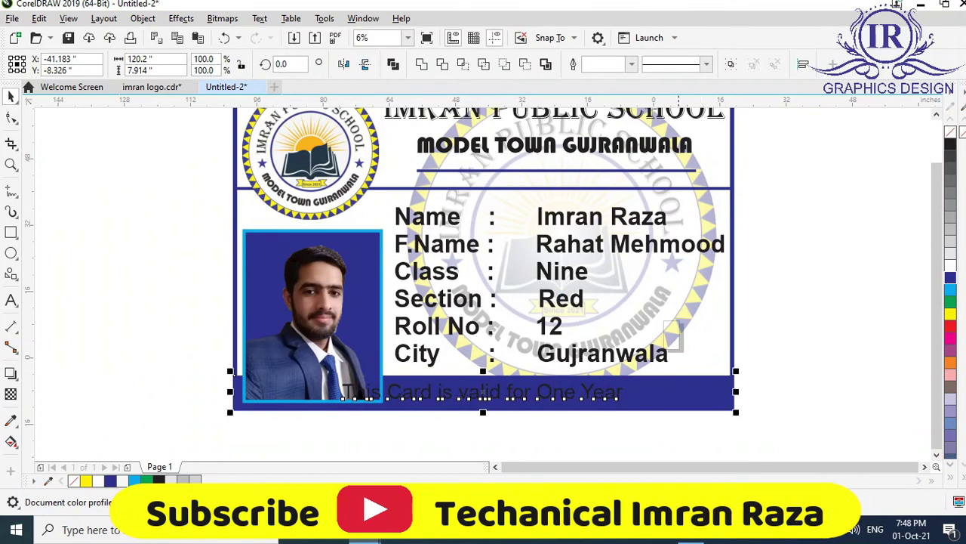
left_click_drag(322, 409, 329, 427)
left_click_drag(395, 368, 652, 373)
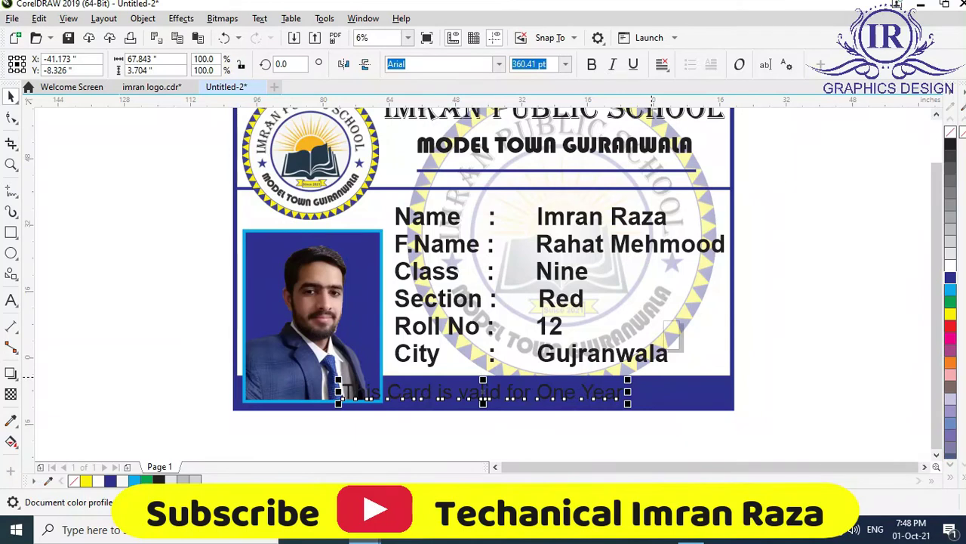
left_click_drag(483, 391, 553, 391)
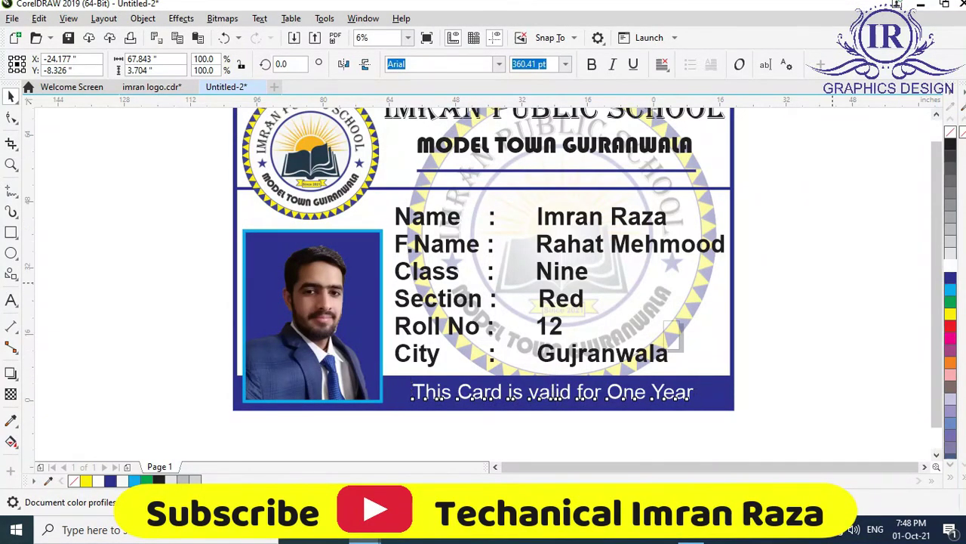
scroll(483, 280, "up", 1)
key("Escape")
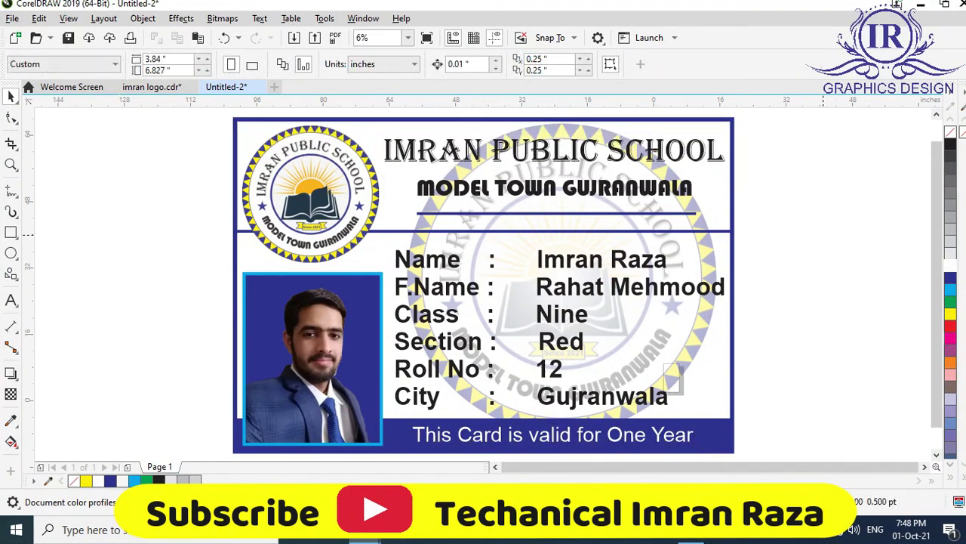